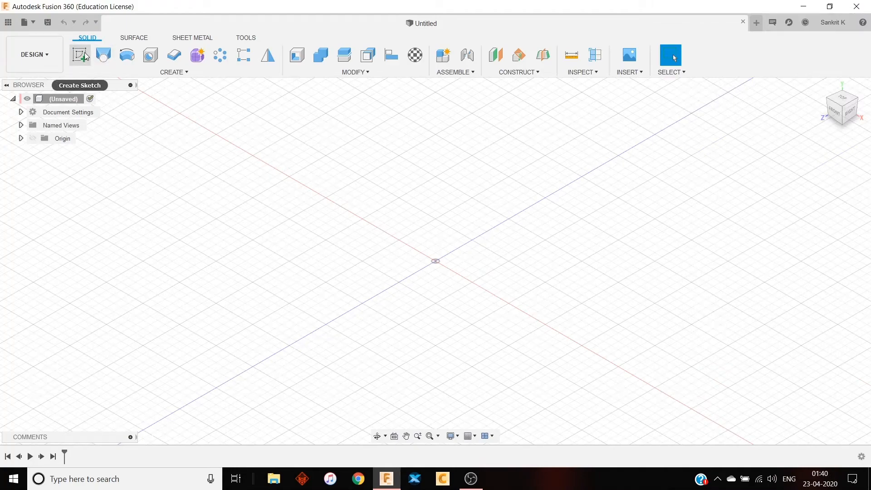
- Sketch a 100 mm diameter circle centred on the origin on the horizontal XZ plane and finish the sketch
click(84, 53)
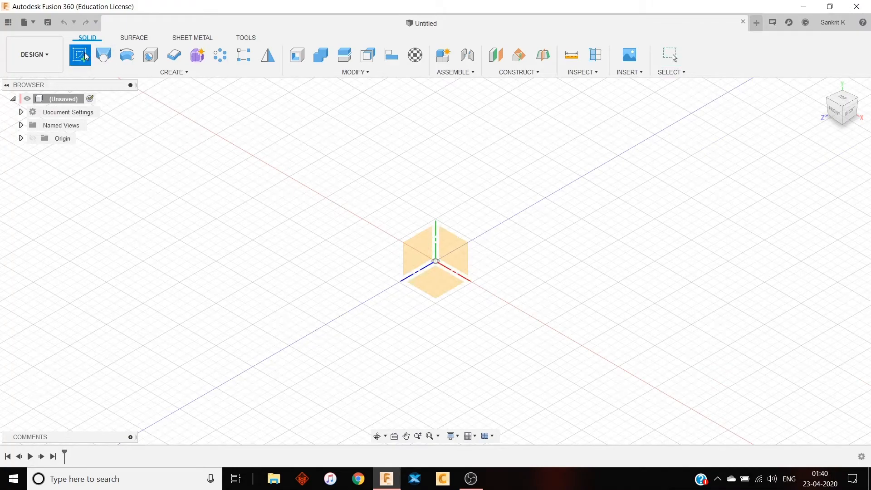
click(436, 283)
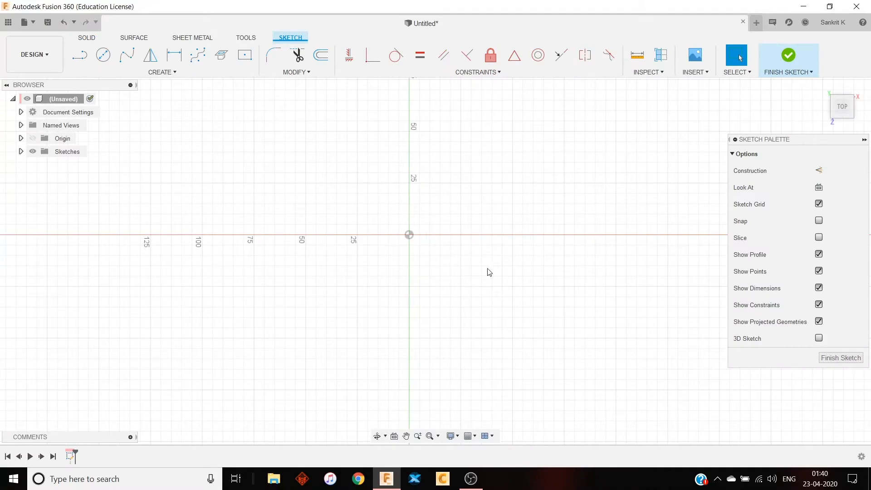
scroll(485, 199, down, 1)
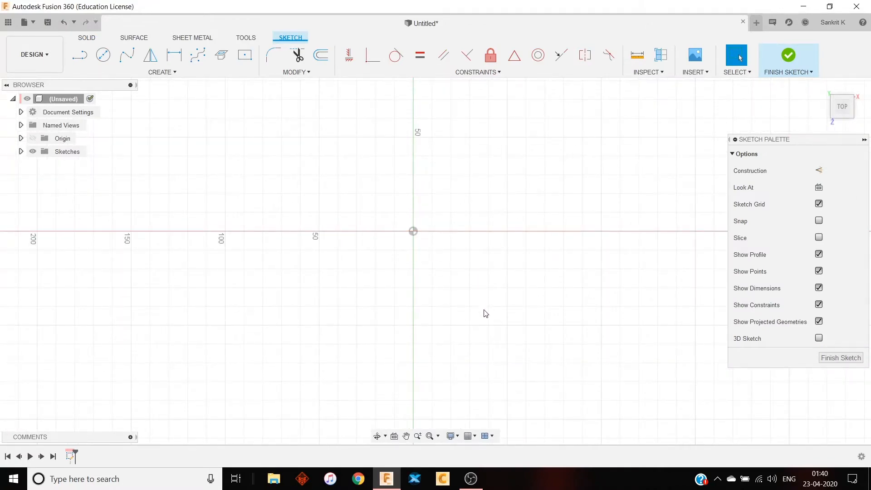
key(c)
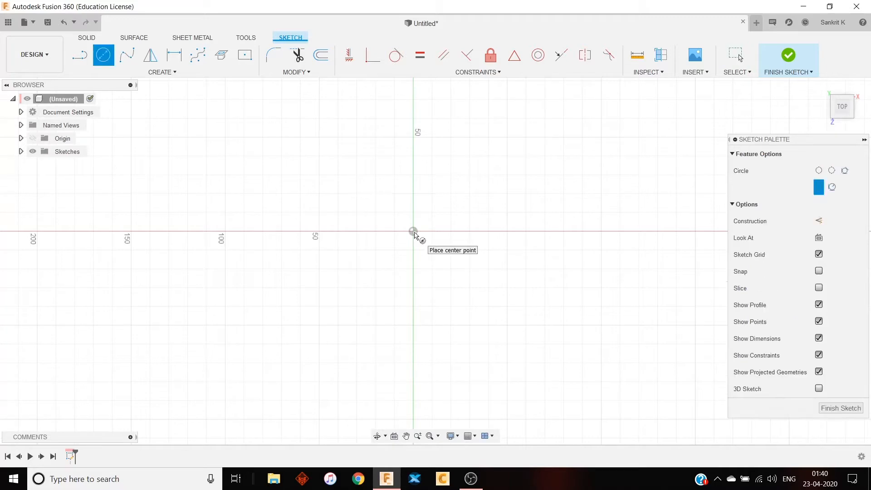
click(413, 231)
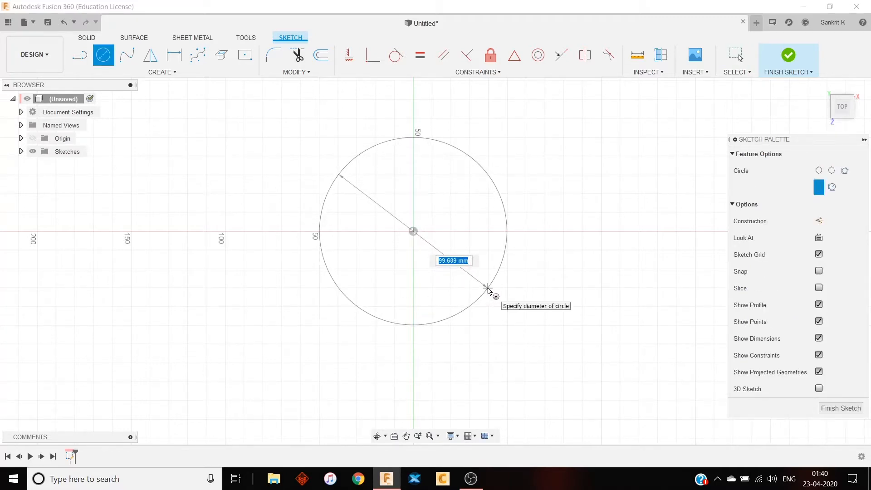
text(100)
key(Return)
key(Escape)
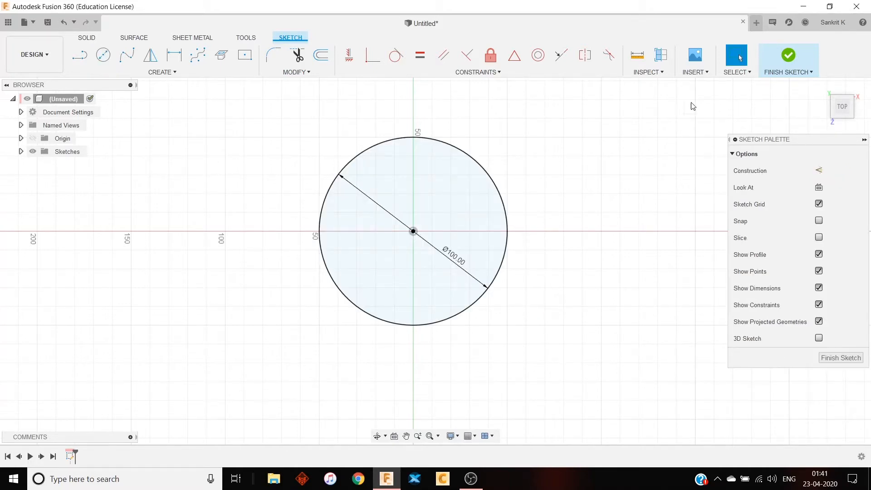
click(796, 56)
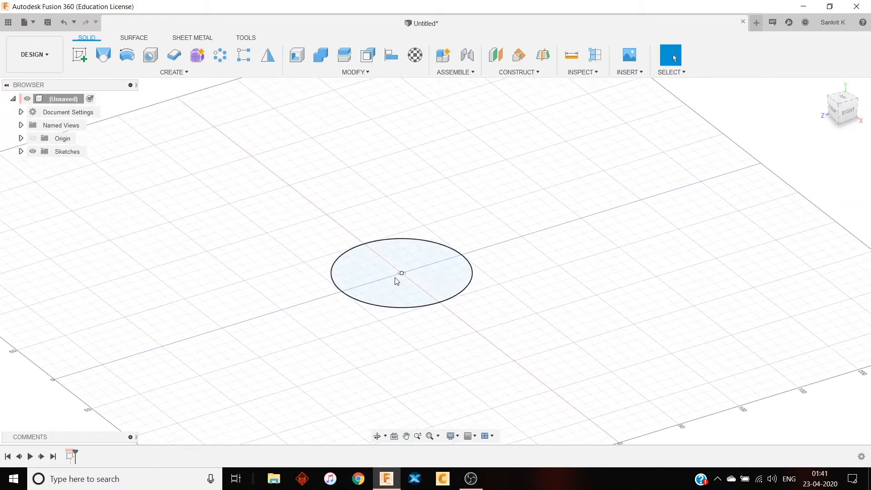
- Create an offset construction plane 50 mm above the XZ plane
shift+middle_drag(462, 271, 503, 270)
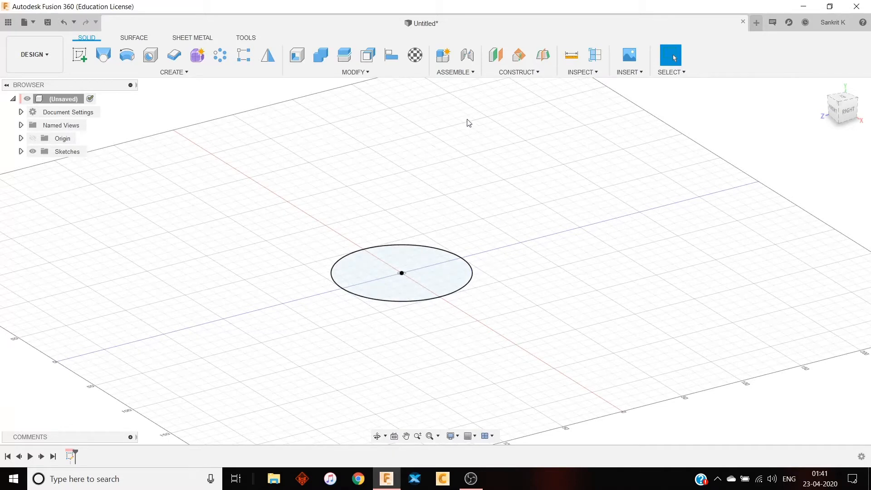
click(518, 55)
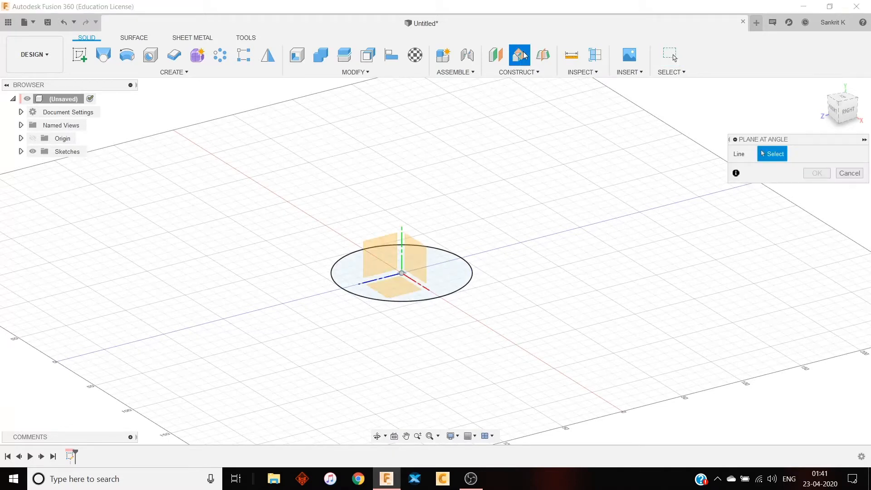
click(849, 173)
click(496, 54)
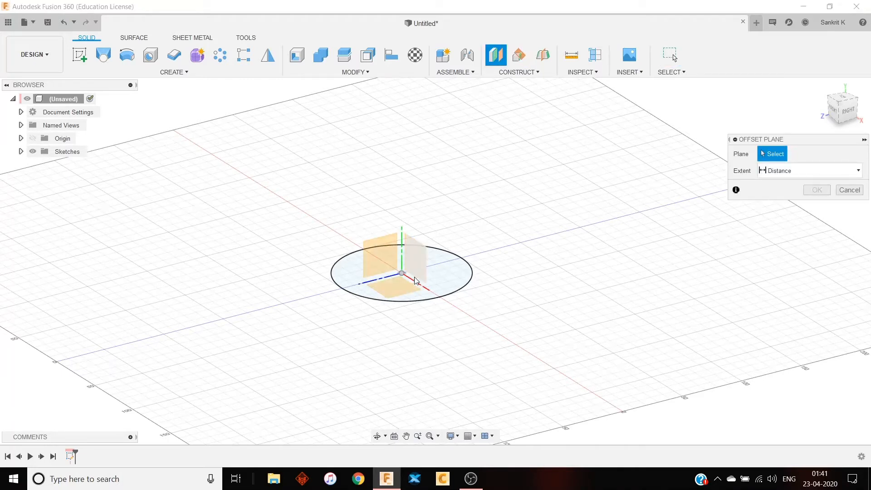
click(395, 293)
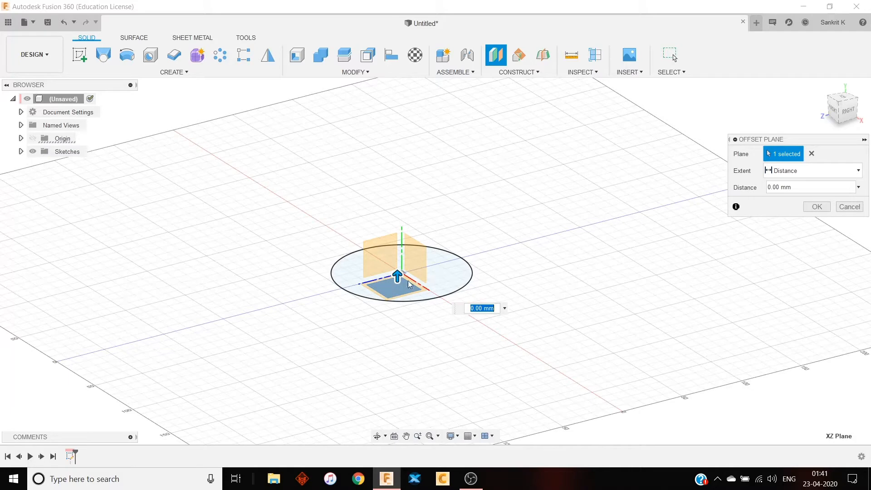
shift+middle_drag(611, 210, 577, 210)
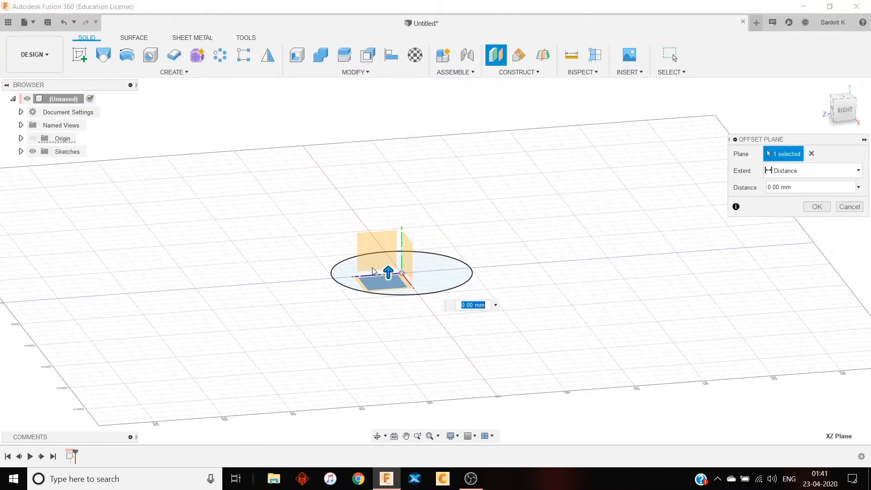
drag(389, 271, 384, 131)
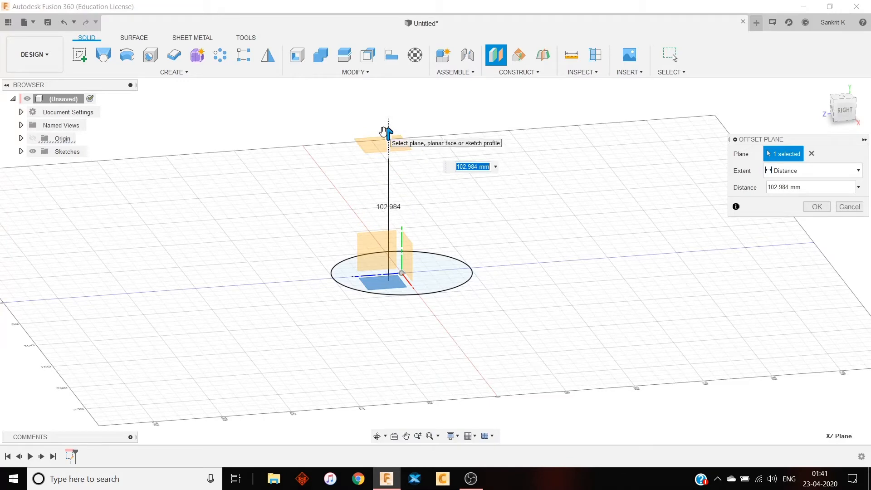
text(50)
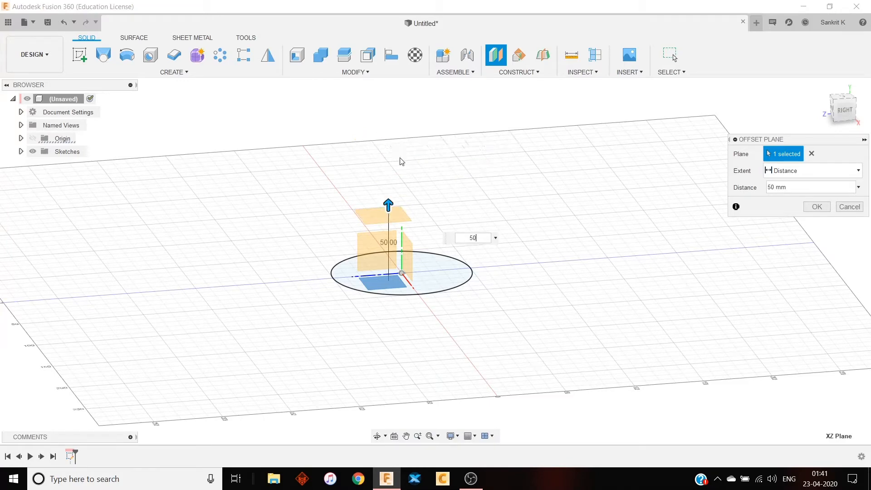
click(807, 207)
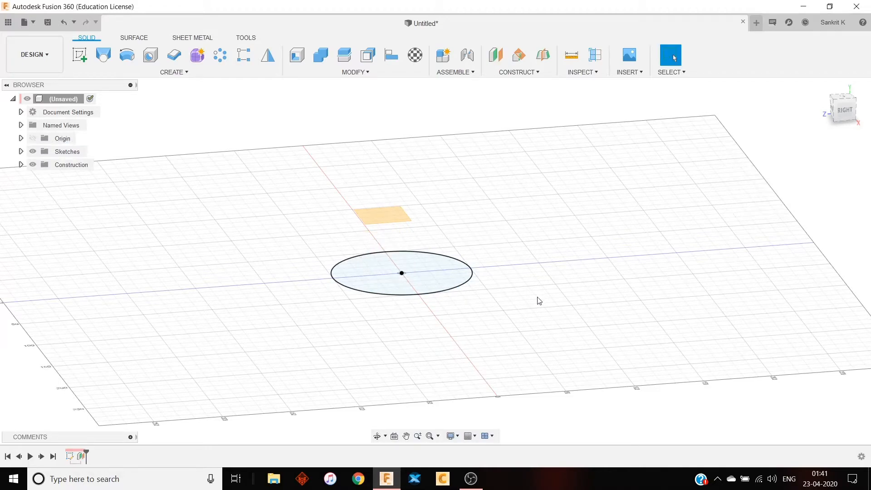
- Sketch a 50 mm diameter circle centred on the origin on the offset plane and finish the sketch
shift+middle_drag(537, 297, 569, 316)
right_click(421, 235)
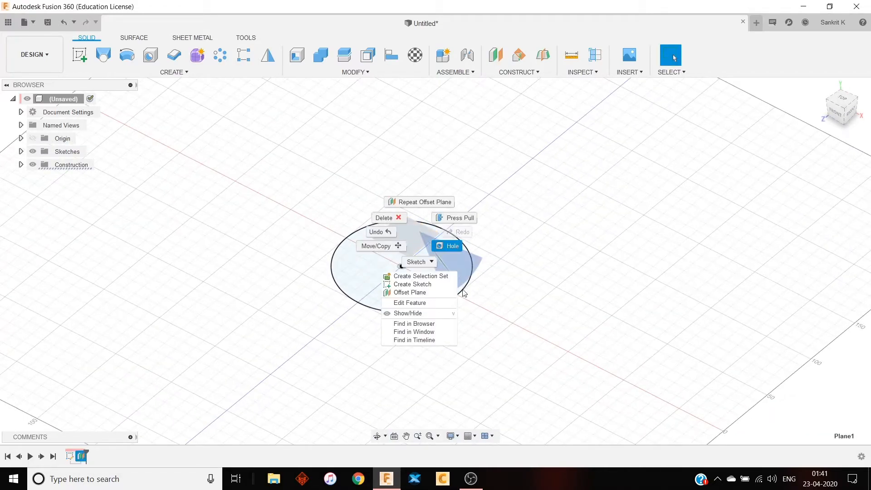
click(432, 286)
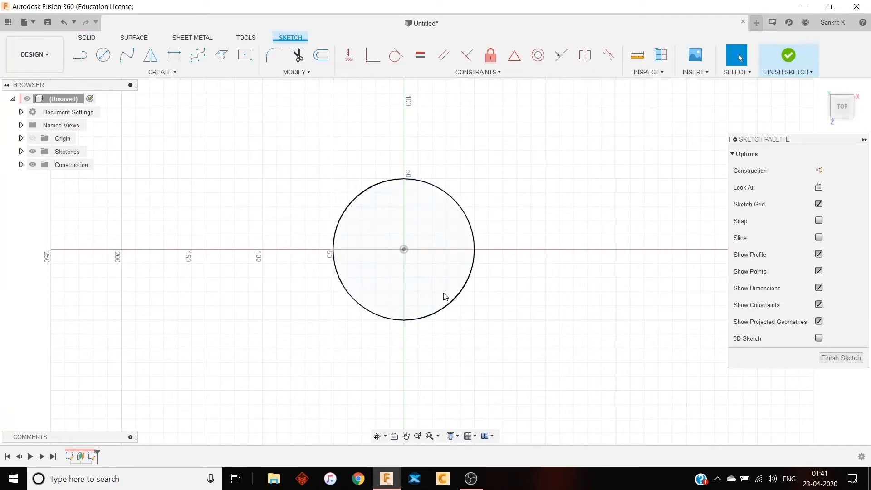
key(c)
click(403, 249)
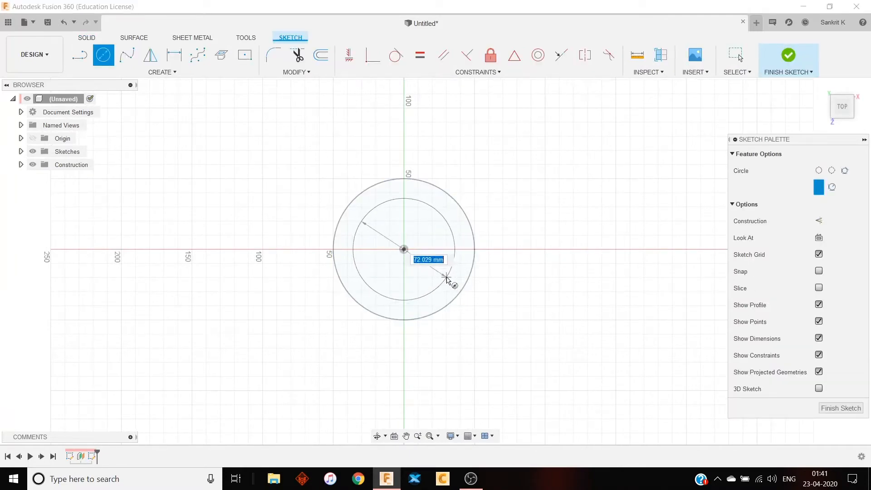
text(50)
key(Return)
key(Escape)
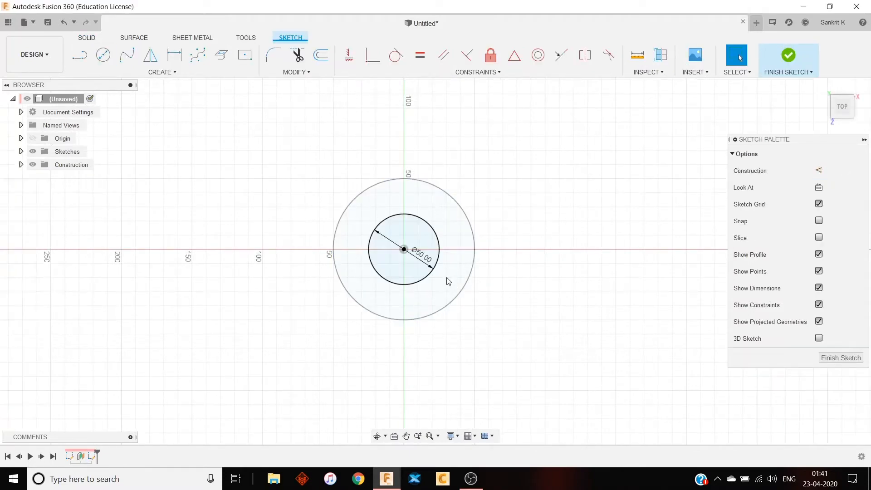
click(788, 57)
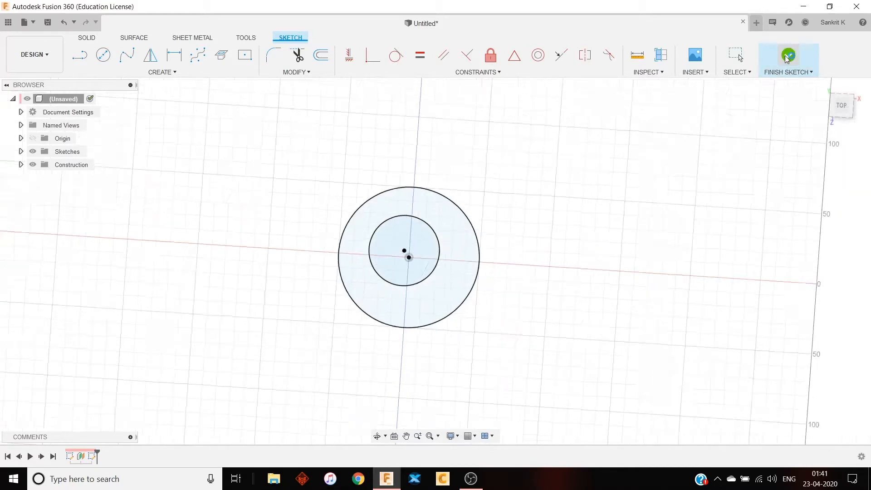
click(103, 56)
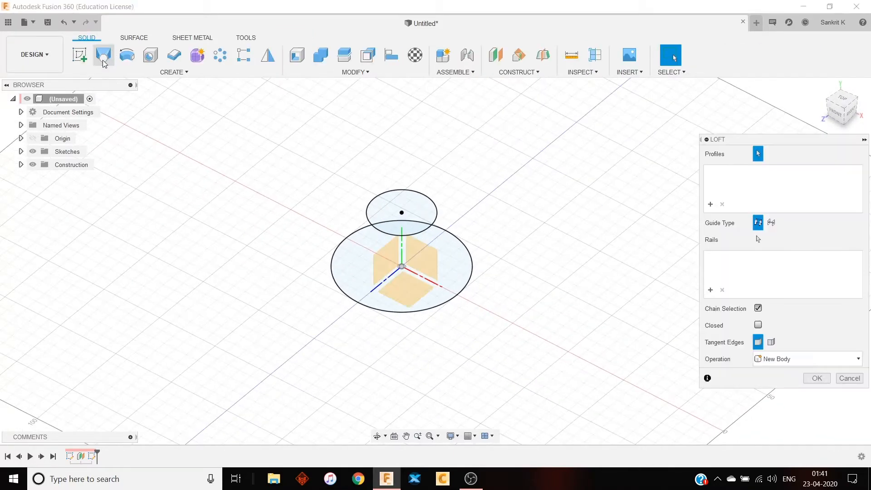
click(463, 263)
shift+middle_drag(481, 264, 487, 246)
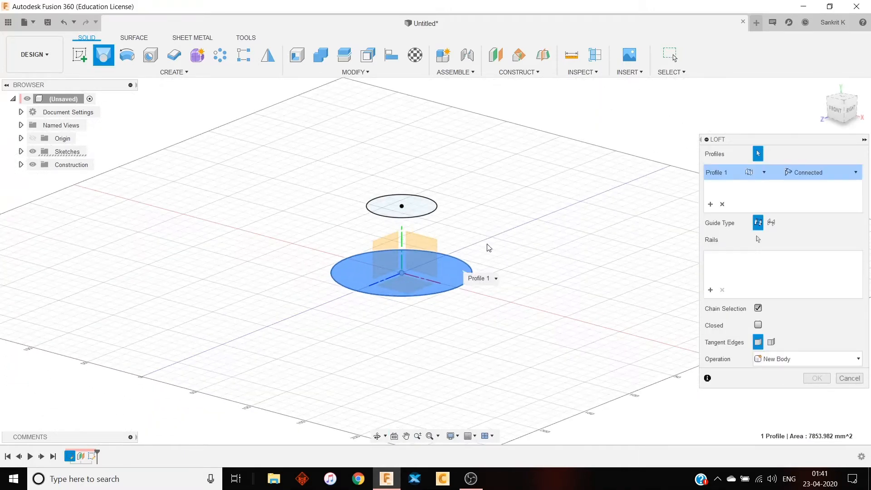
click(420, 207)
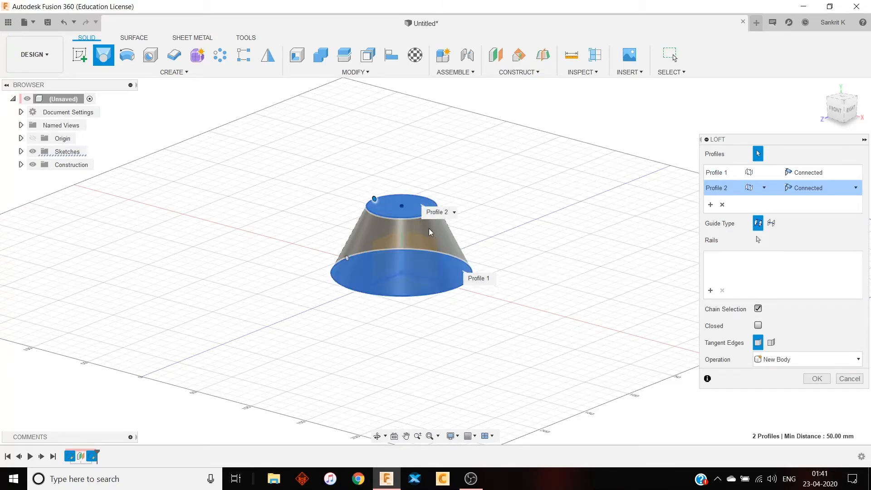
shift+middle_drag(505, 276, 510, 247)
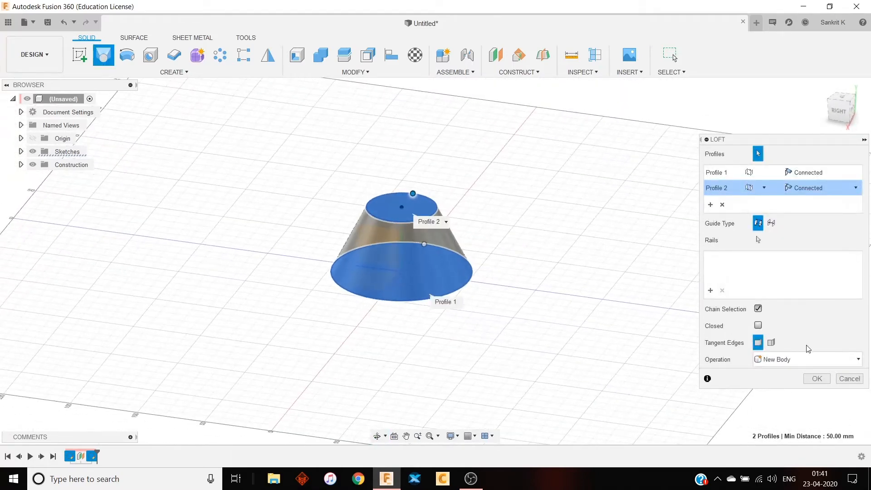
click(843, 378)
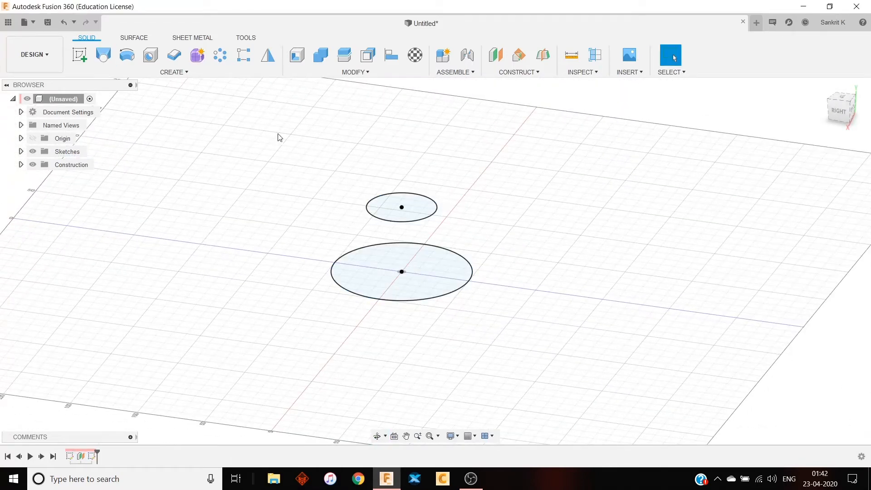
- Create a second offset construction plane 100 mm above the base circle's profile
scroll(671, 221, down, 2)
middle_drag(612, 205, 550, 261)
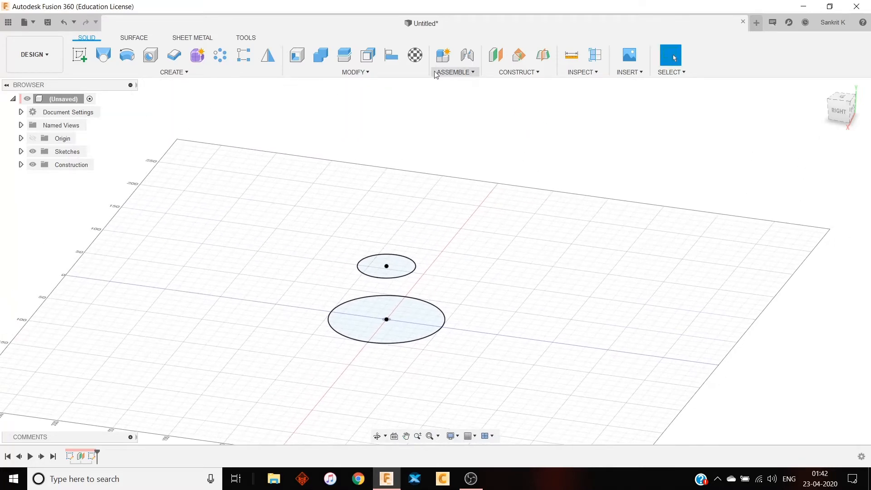
click(495, 55)
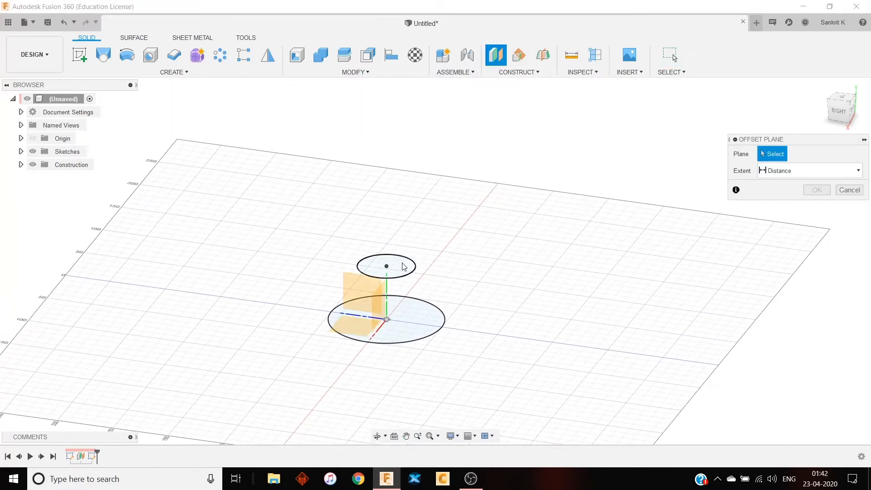
click(355, 324)
drag(389, 307, 384, 148)
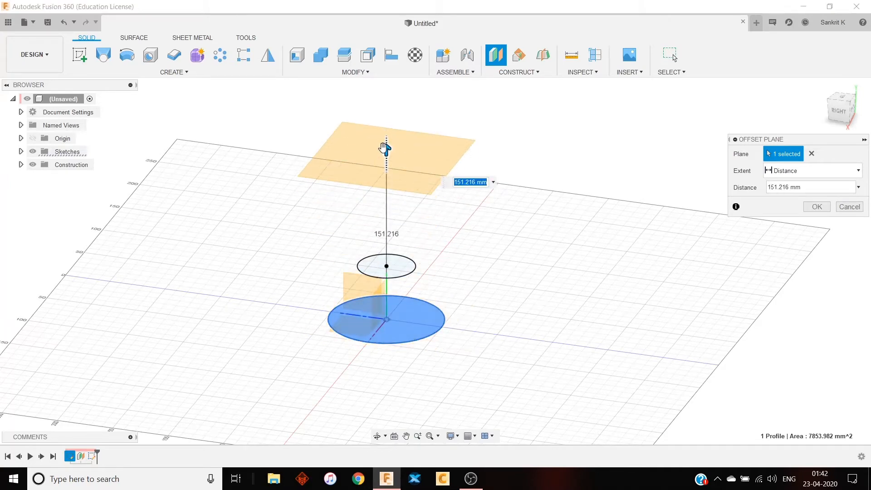
text(100)
key(Return)
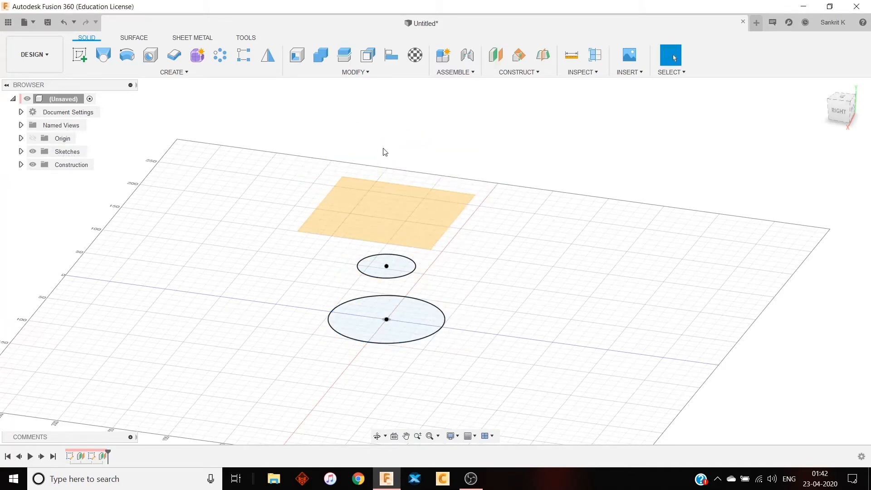
- Sketch a 220 mm diameter circle centred on the origin on the upper offset plane and finish the sketch
right_click(408, 203)
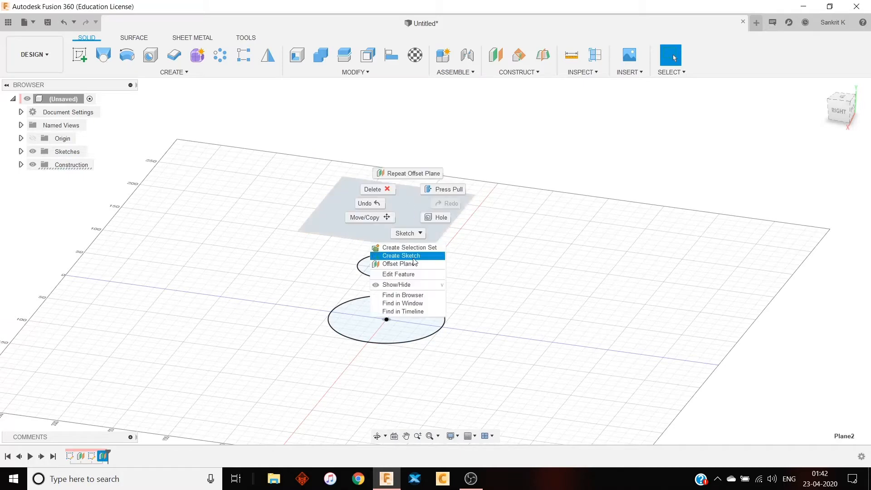
click(412, 255)
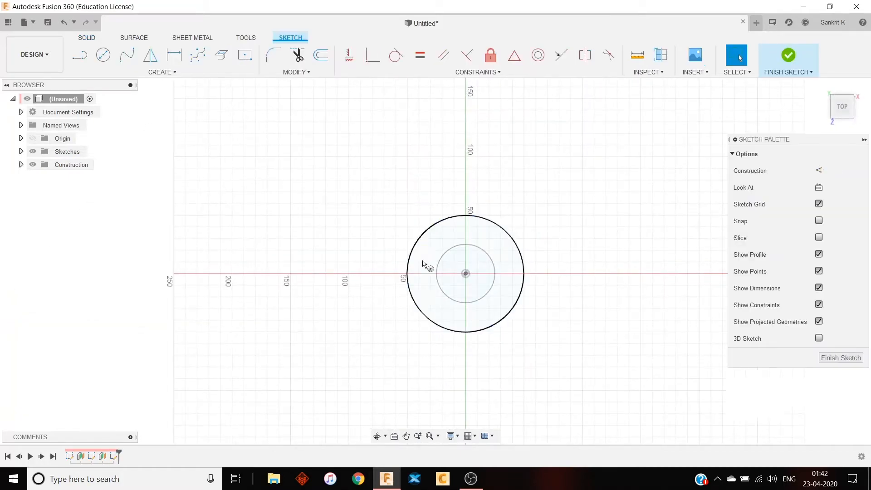
key(c)
click(465, 273)
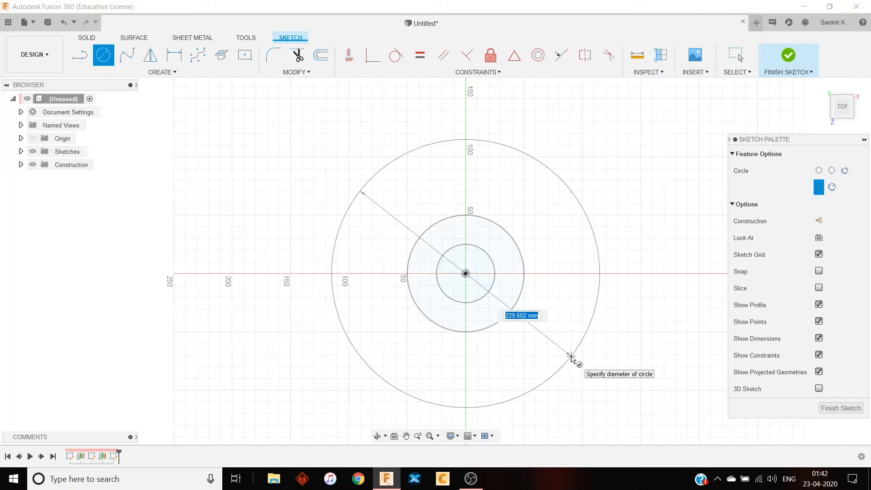
text(150)
key(Tab)
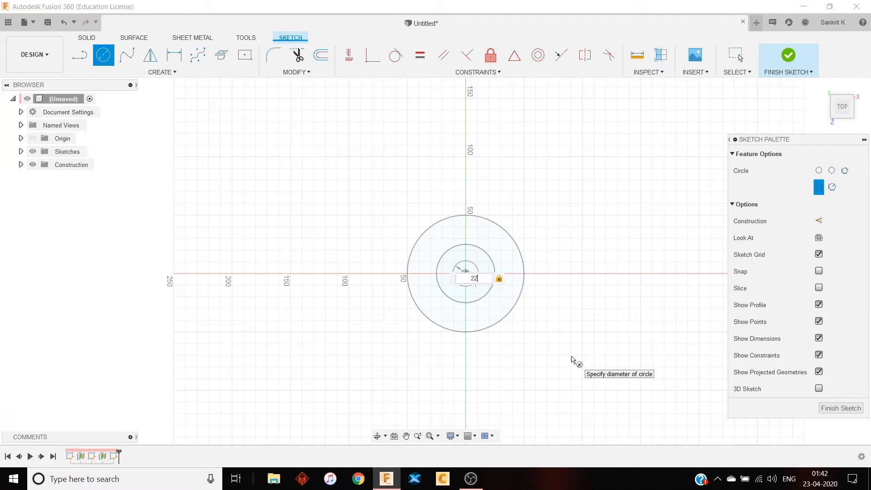
text(220)
key(Return)
key(Escape)
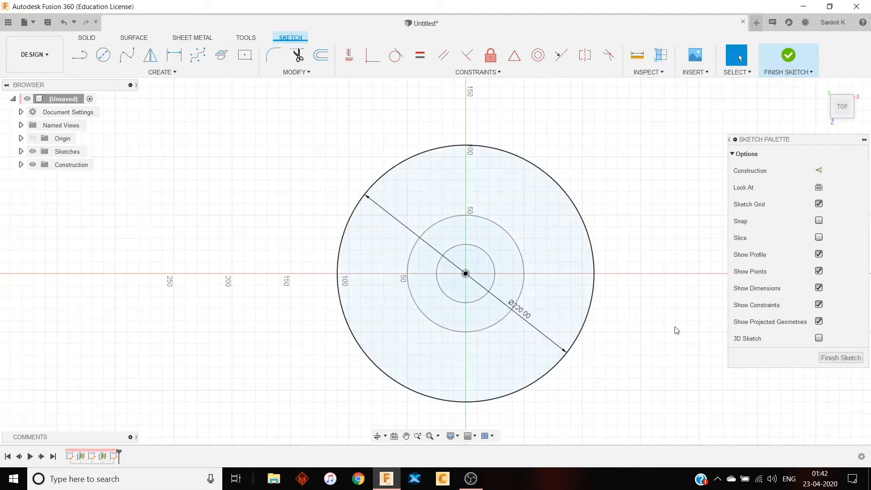
click(786, 53)
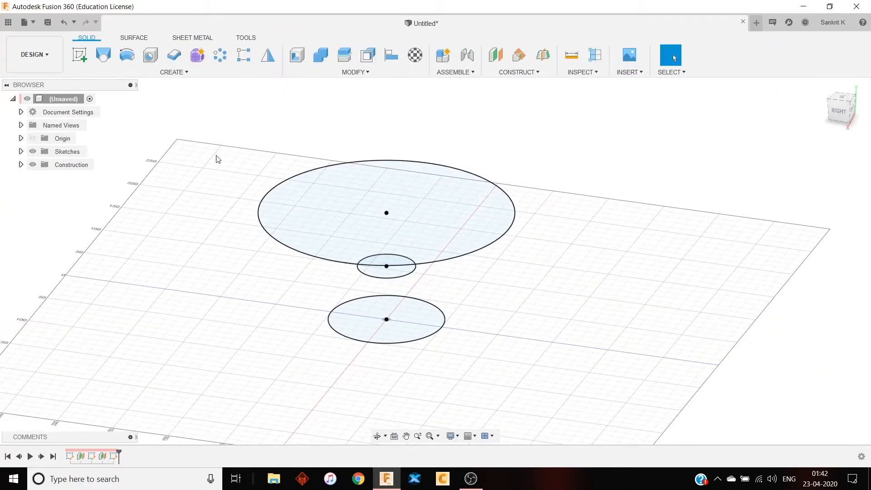
- Loft a new body through the base circle, the small middle circle and the large upper circle, in that order
click(104, 55)
click(419, 330)
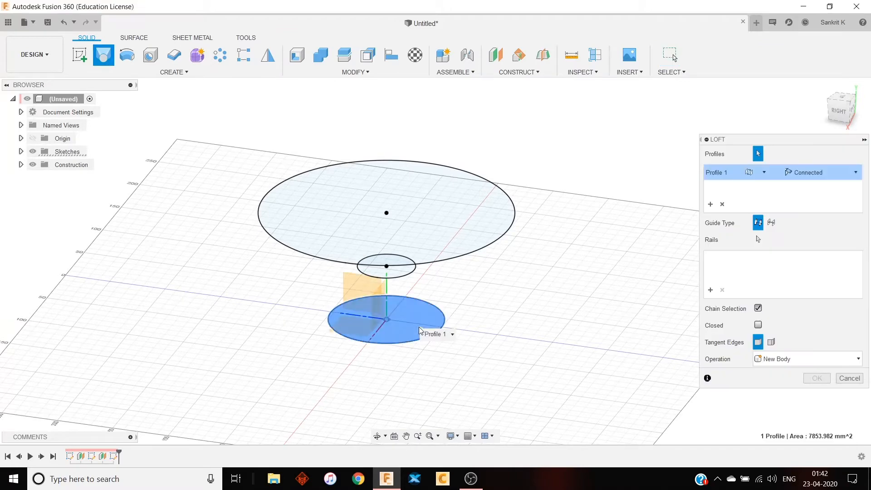
click(398, 273)
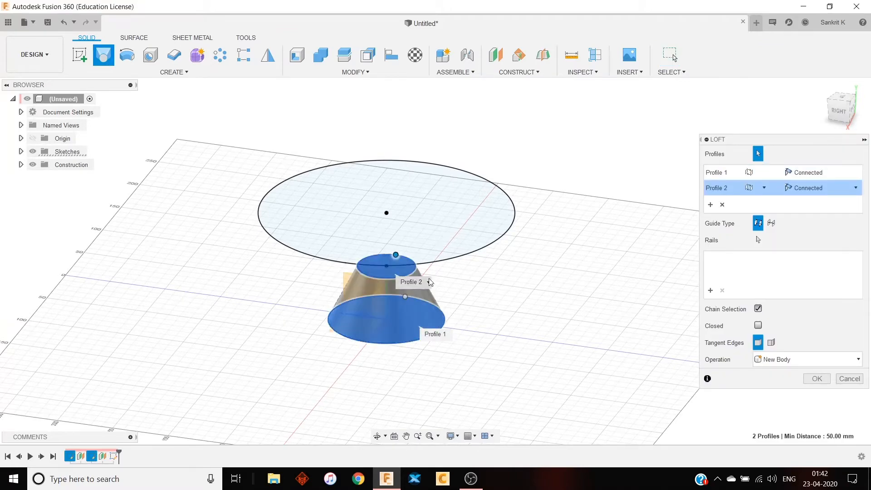
click(463, 230)
click(806, 395)
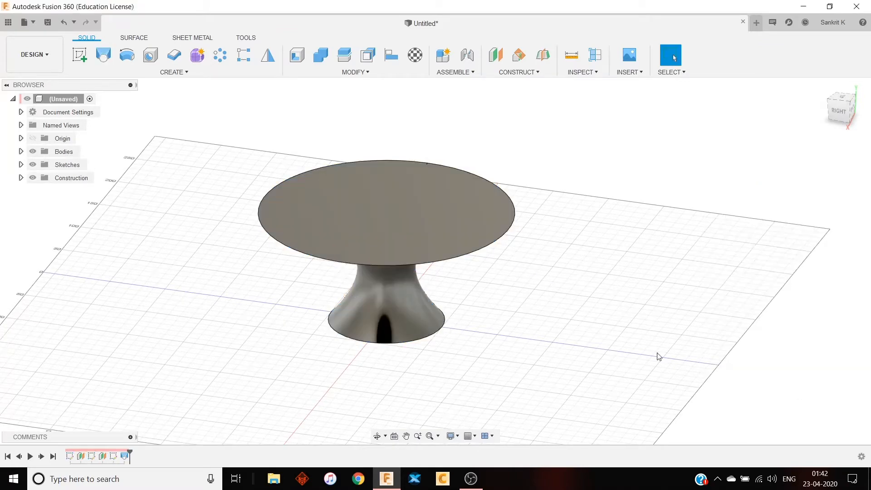
shift+middle_drag(657, 355, 497, 301)
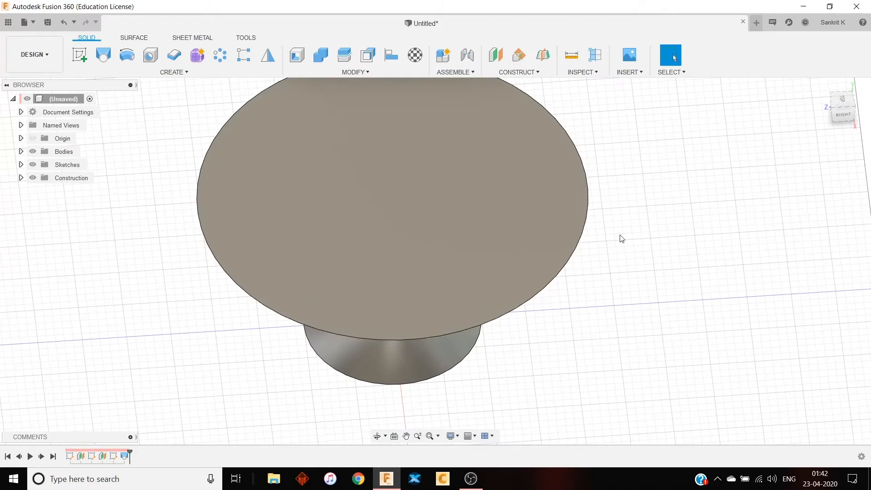
- Undo the loft and create a new body lofted from the base circle to the large upper circle and last the small middle circle
key(ctrl+z)
scroll(578, 320, down, 2)
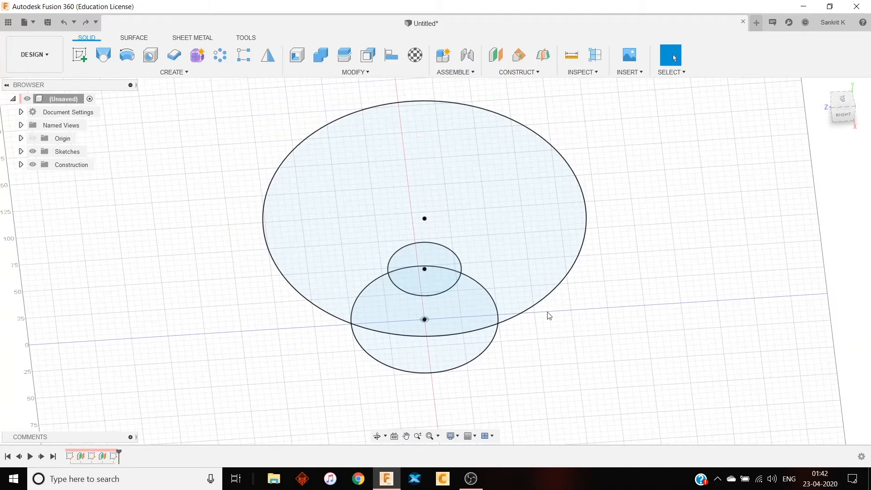
click(104, 56)
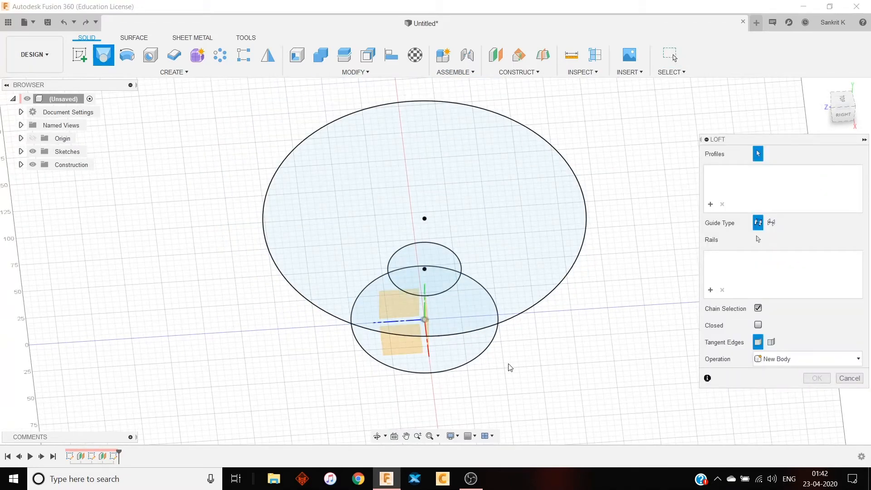
shift+middle_drag(624, 376, 518, 271)
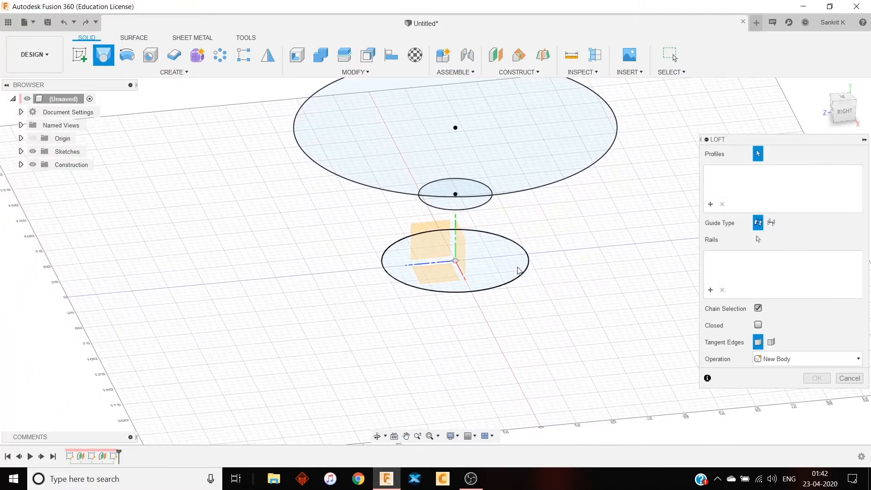
click(503, 268)
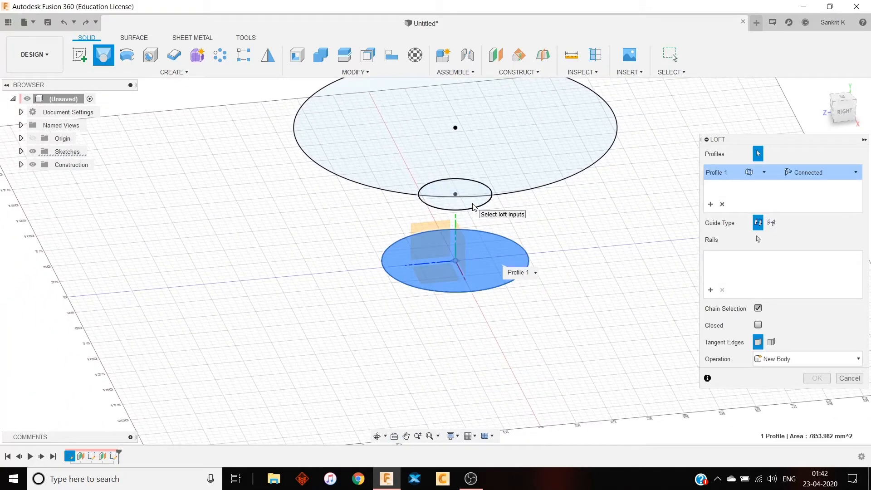
shift+middle_drag(509, 235, 476, 206)
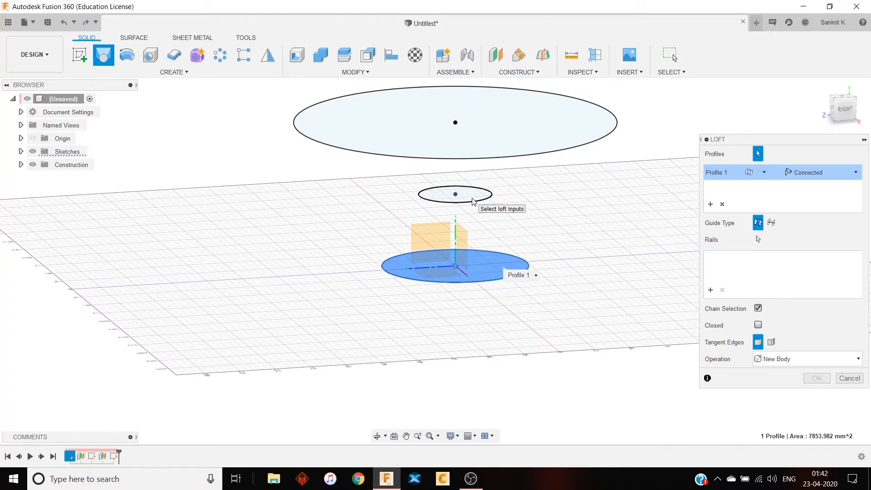
click(544, 121)
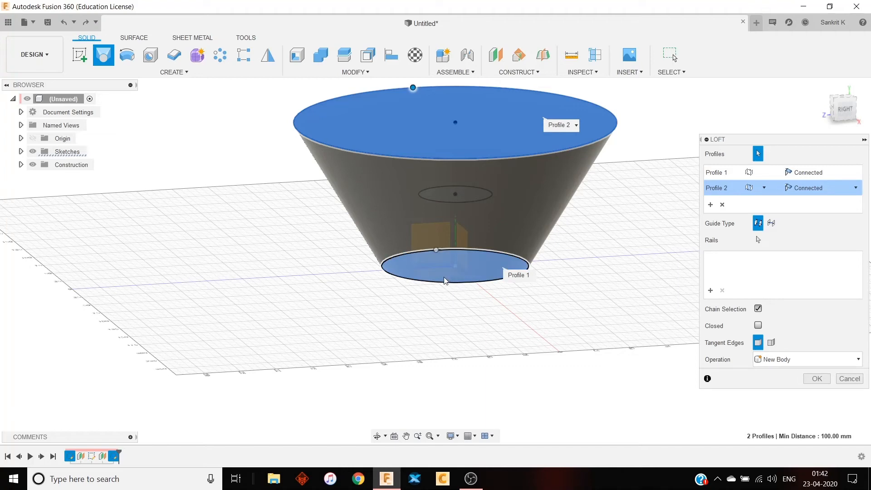
click(470, 195)
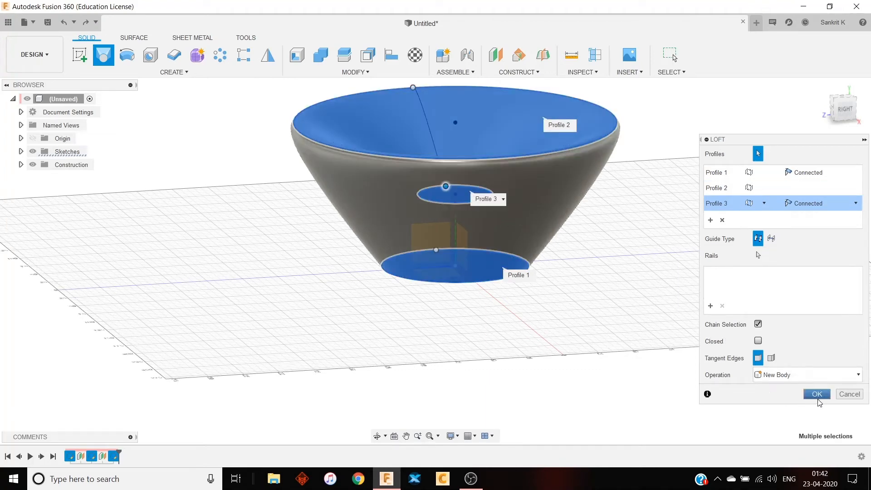
click(814, 394)
- Inspect the bowl-shaped loft from inside and several sides, and remove it from the design
shift+middle_drag(658, 241, 398, 271)
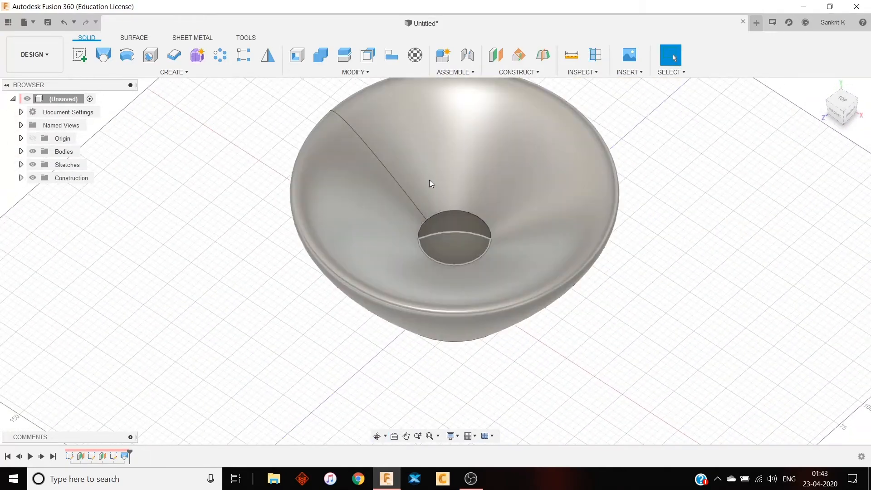
shift+middle_drag(438, 157, 190, 241)
shift+middle_drag(572, 330, 407, 212)
shift+middle_drag(555, 227, 390, 228)
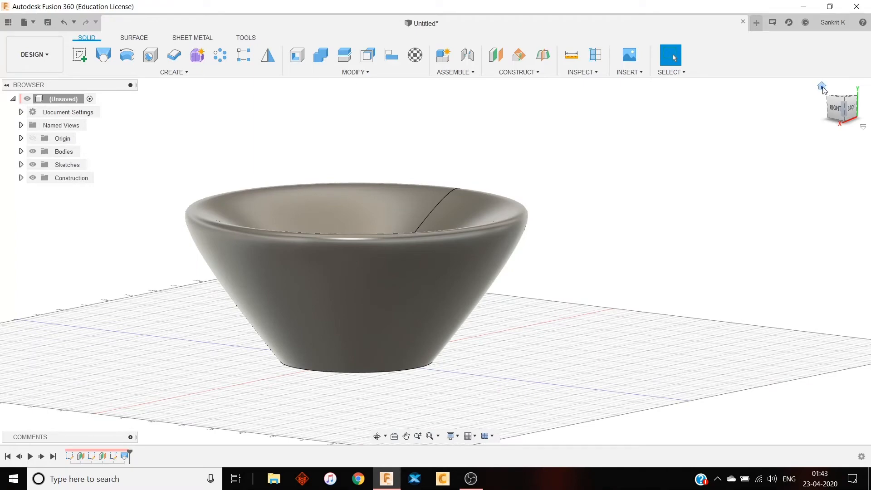
click(459, 210)
key(Delete)
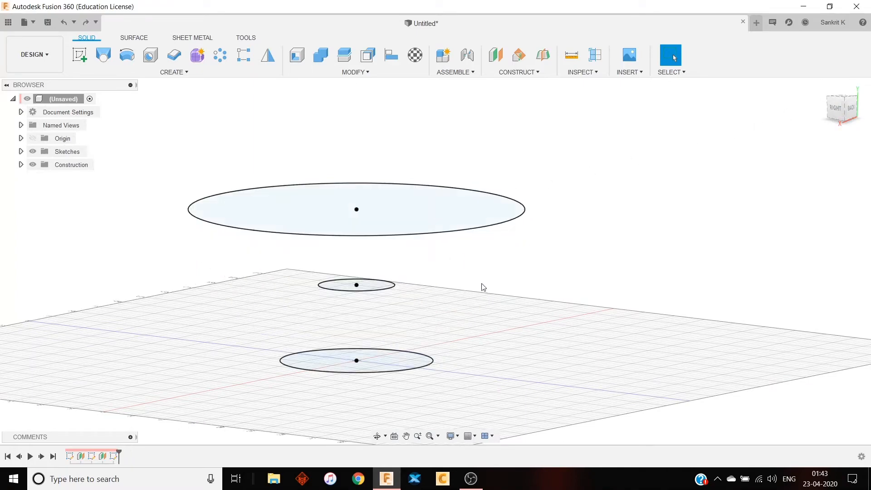
- Delete both offset planes and the small and large circle sketches above the base circle
scroll(482, 288, down, 2)
shift+middle_drag(517, 290, 586, 308)
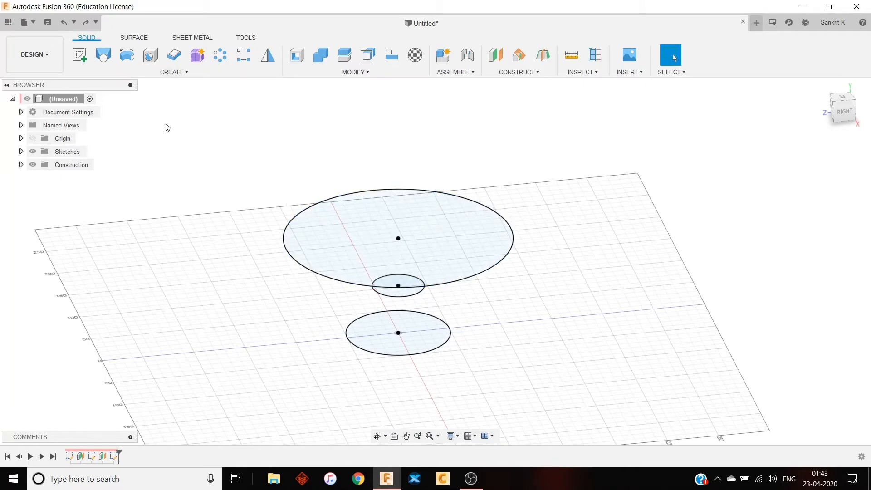
click(81, 457)
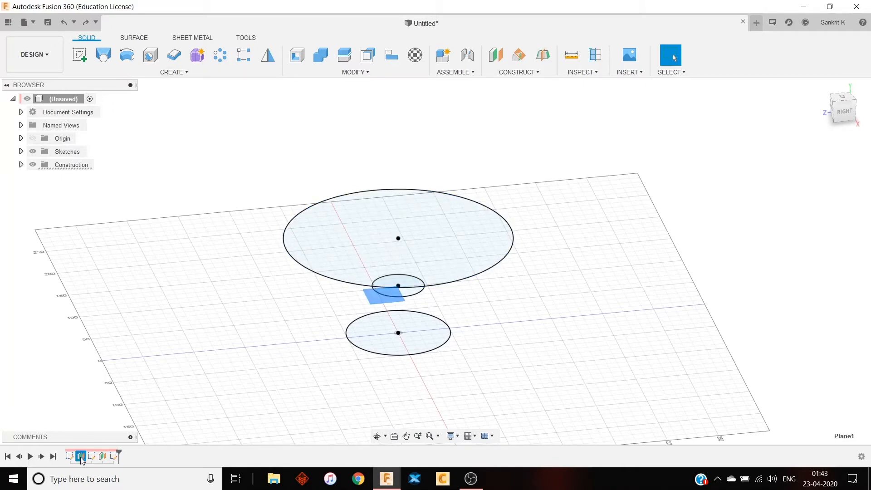
shift+click(113, 456)
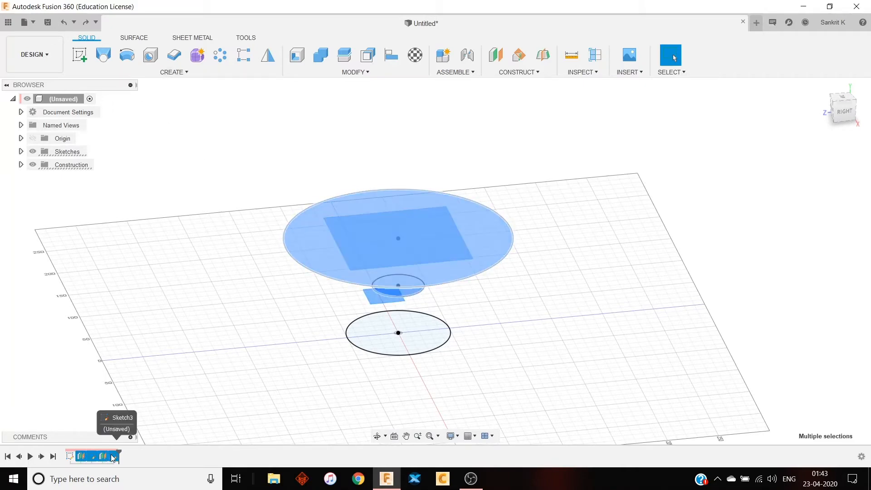
key(Delete)
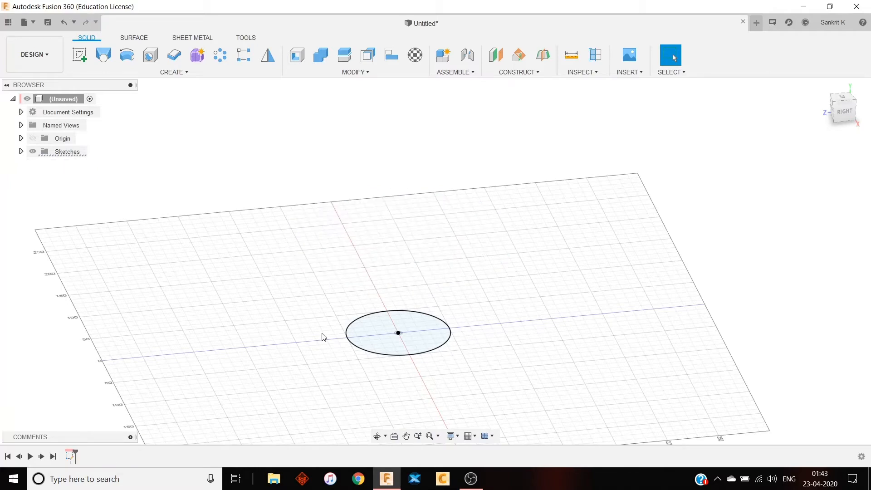
- Create a construction plane offset 50 mm from the XY plane
click(487, 60)
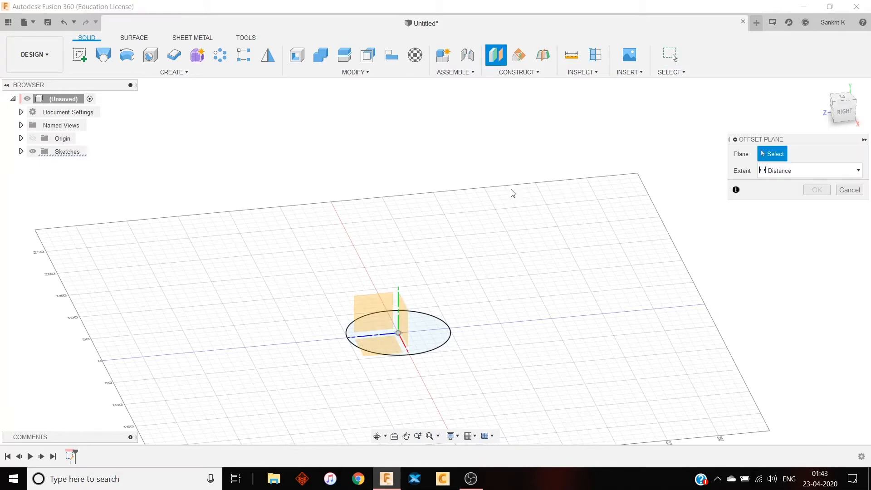
click(403, 319)
shift+middle_drag(466, 296, 460, 327)
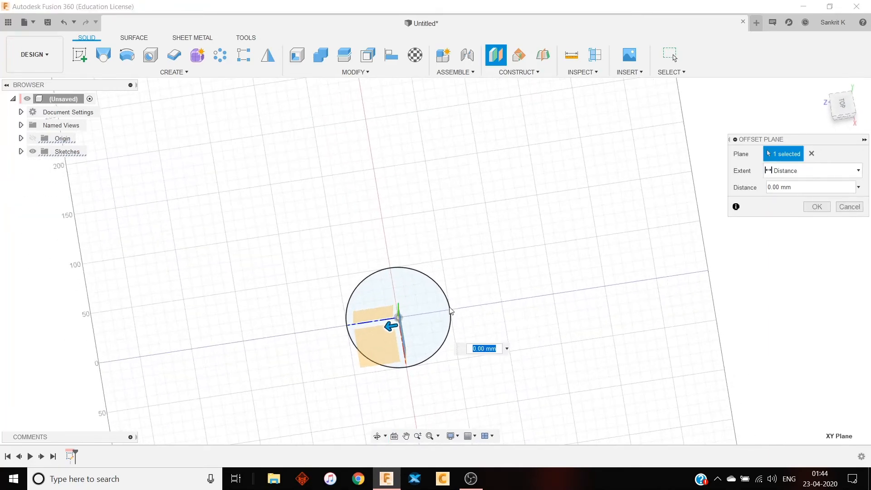
drag(791, 187, 762, 191)
text(25)
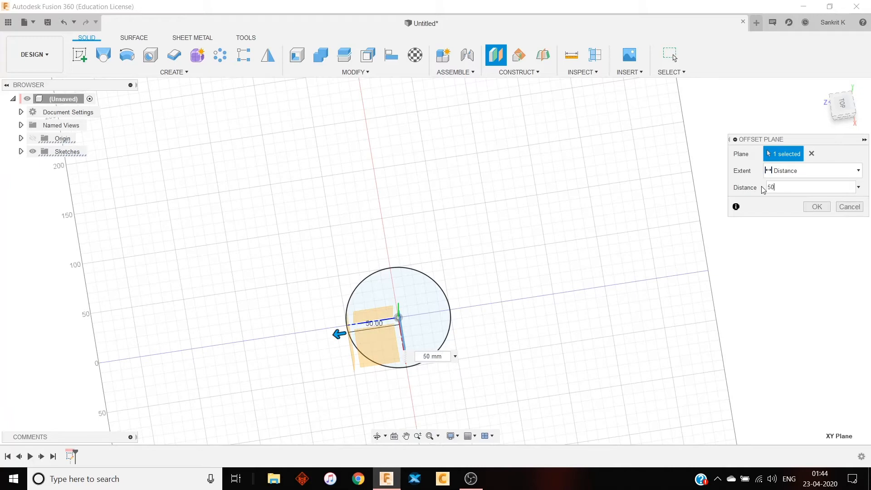
click(816, 206)
- Show the dimensions of the base circle's sketch
right_click(75, 165)
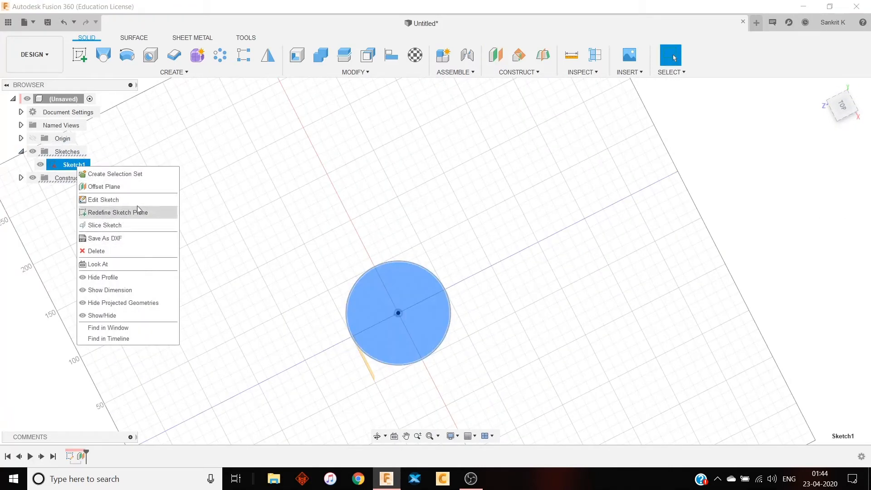
click(133, 290)
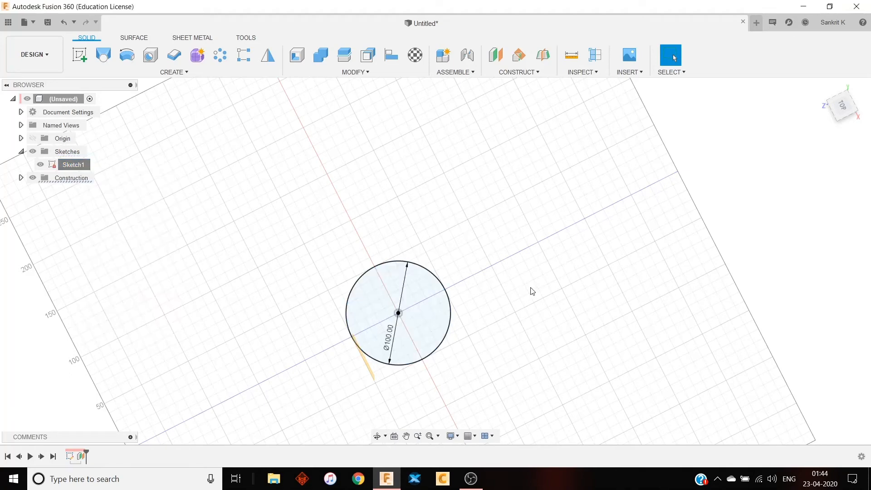
shift+middle_drag(529, 291, 421, 340)
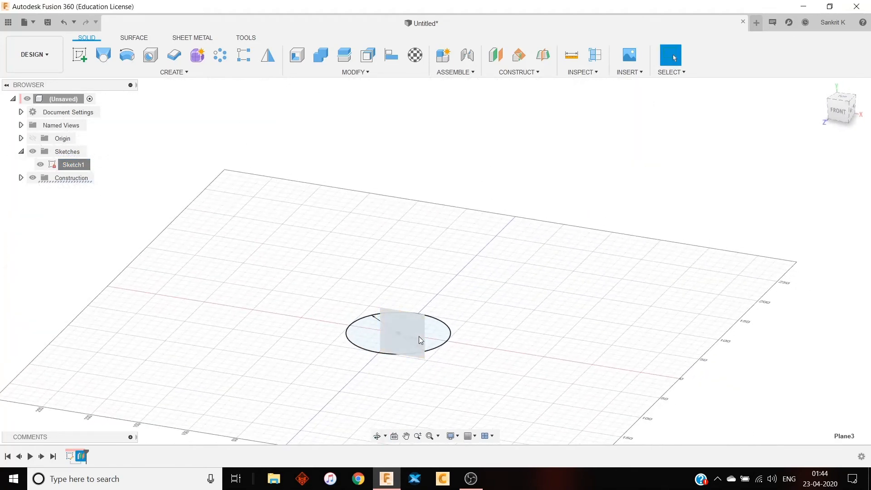
- Start a sketch on the new offset plane and intersect the base circle's edge with it to get a reference point
right_click(418, 336)
click(449, 388)
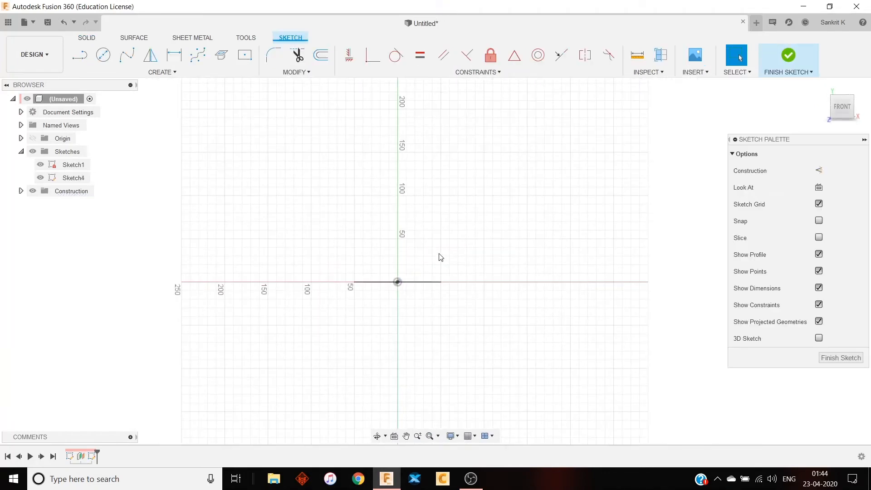
click(198, 54)
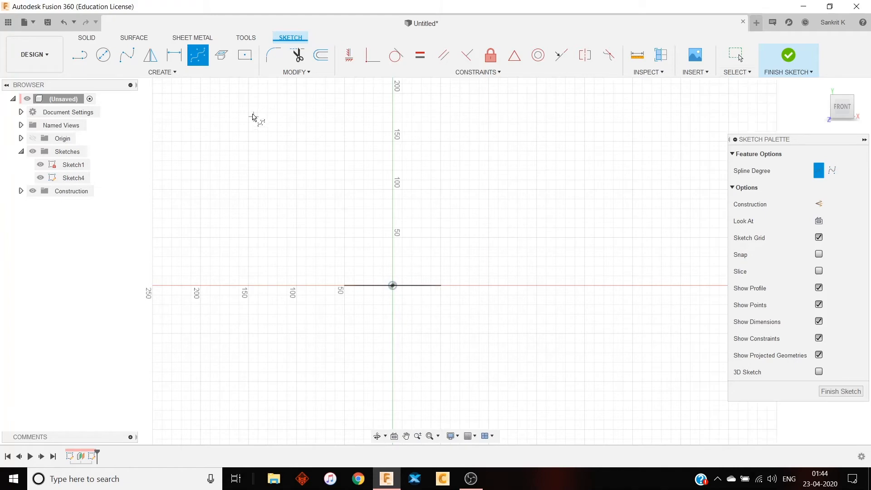
click(222, 55)
shift+middle_drag(405, 194, 461, 308)
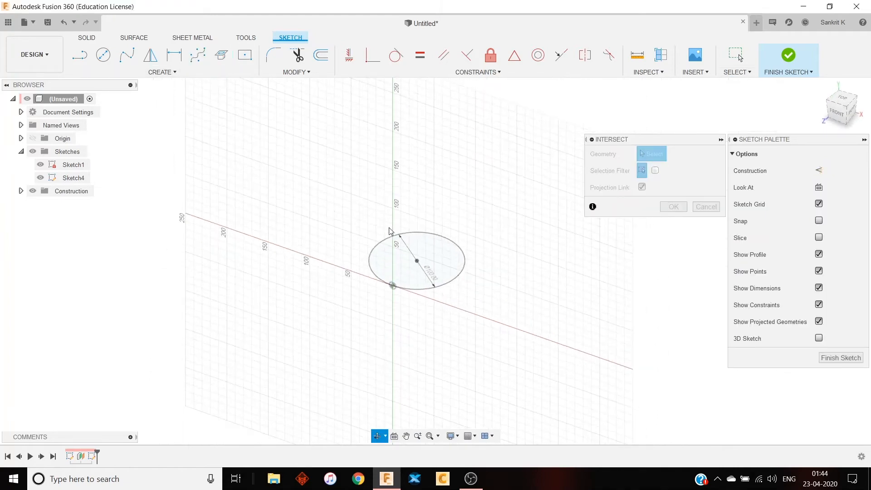
click(460, 282)
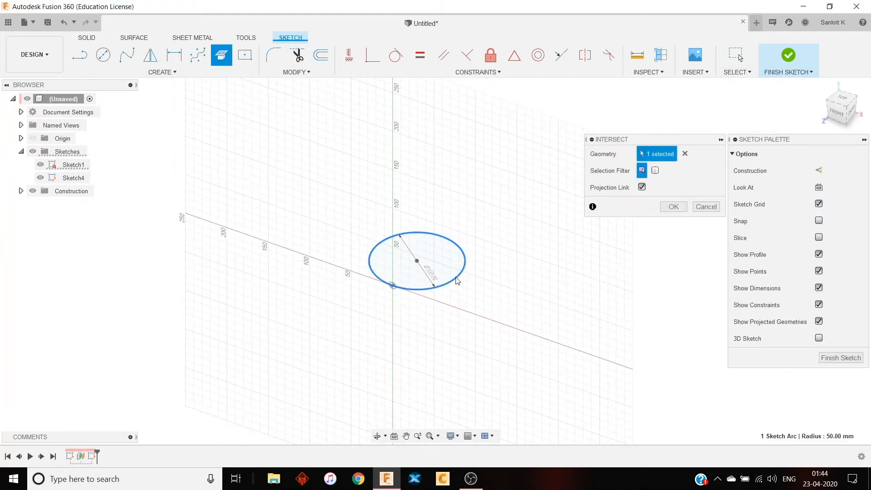
click(673, 206)
- Draw a six-point control point spline from the circle's intersection point, rising about 80 mm over about 190 mm sideways, and finish the sketch
click(198, 55)
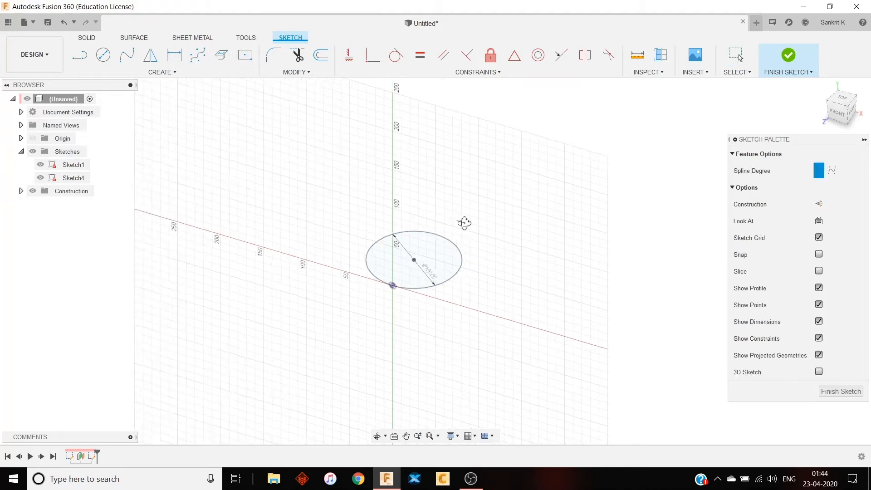
click(392, 285)
click(412, 252)
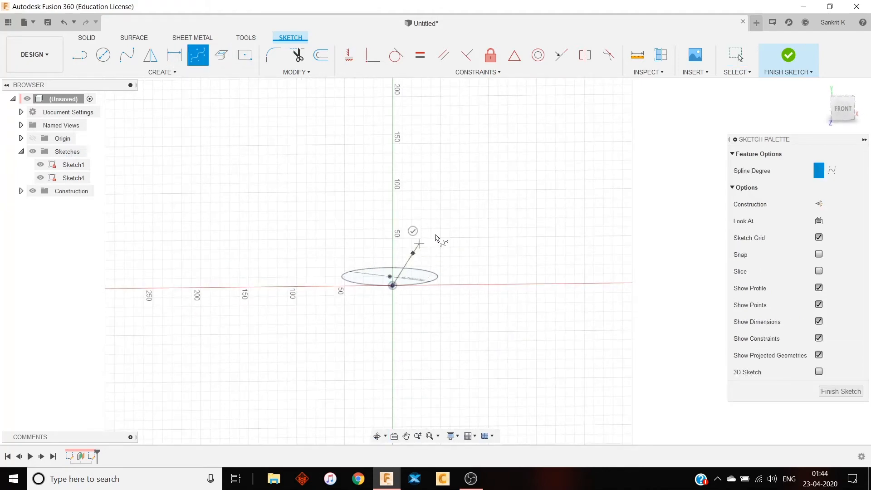
click(463, 221)
click(508, 211)
click(550, 208)
click(579, 205)
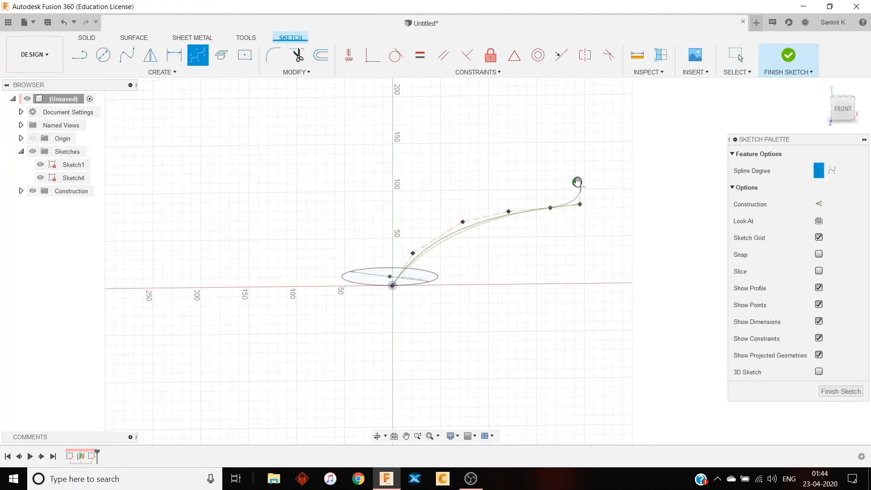
click(576, 182)
click(788, 55)
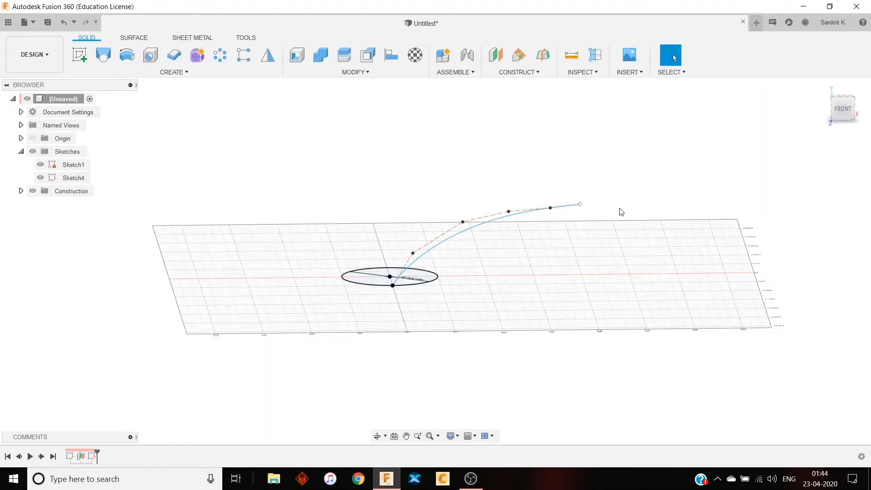
- Create a construction plane along the spline path at its free end, with a proportional distance of 1.00
shift+middle_drag(621, 211, 598, 234)
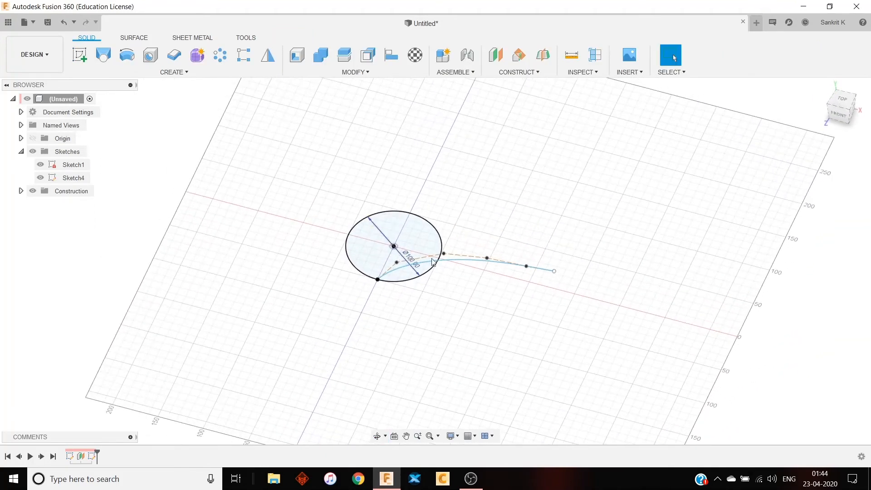
click(538, 72)
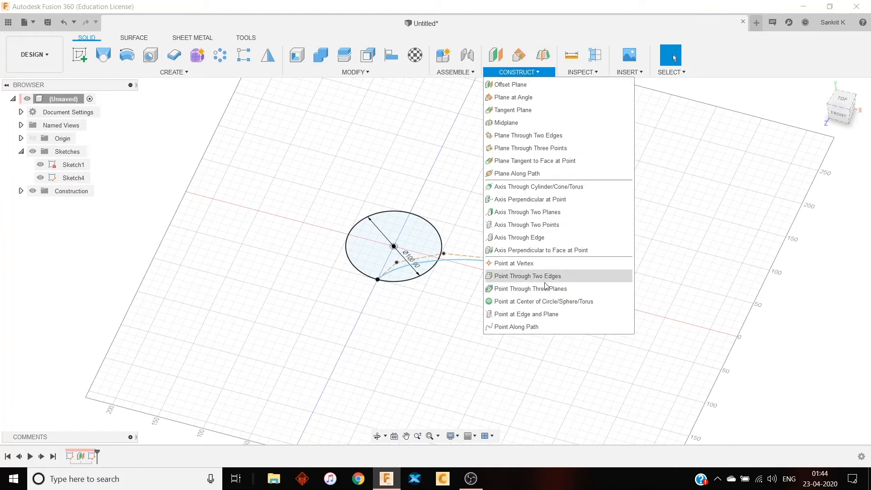
click(552, 172)
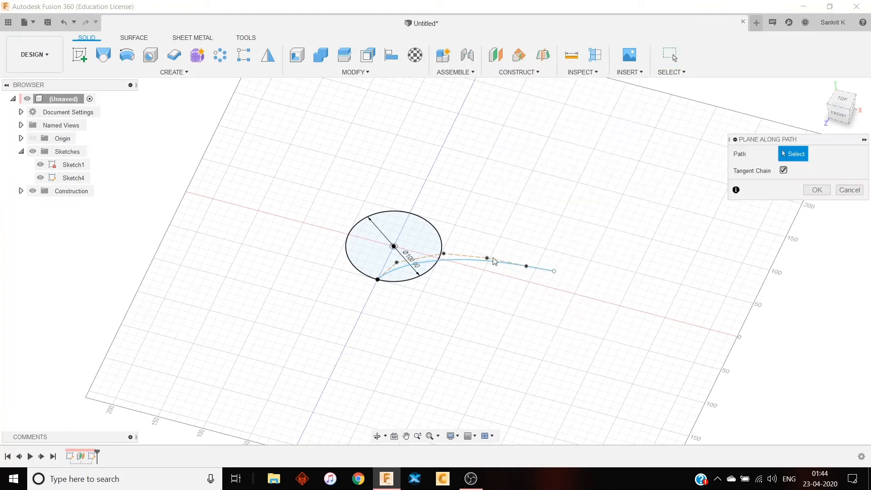
click(460, 262)
drag(466, 257, 609, 304)
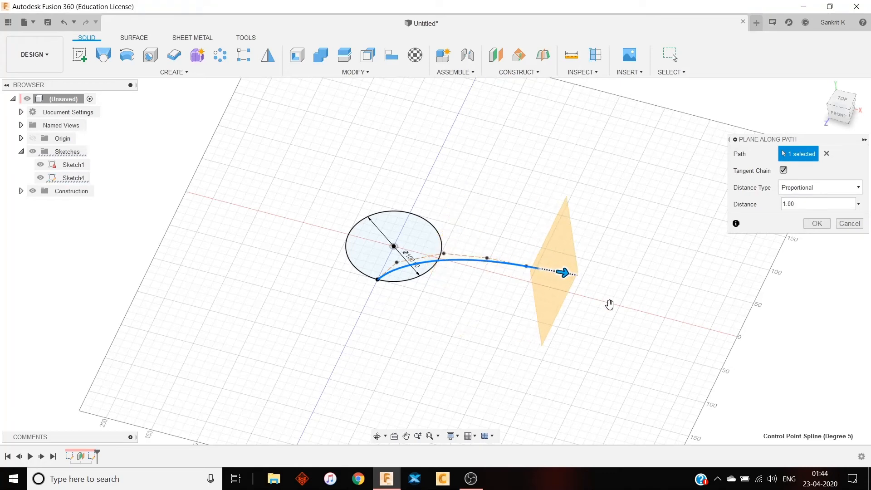
drag(574, 278, 623, 307)
click(816, 223)
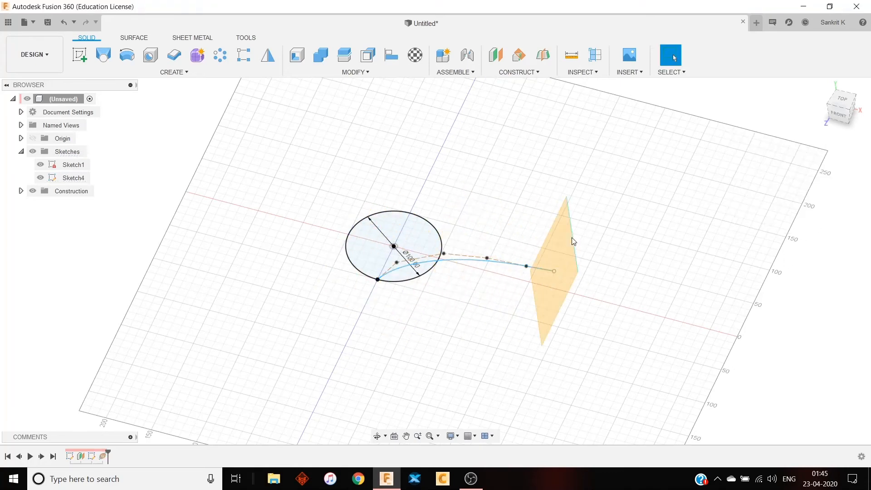
- Start a sketch on the plane at the spline's end and draw a circle of about 104 mm radius beside the endpoint
right_click(555, 237)
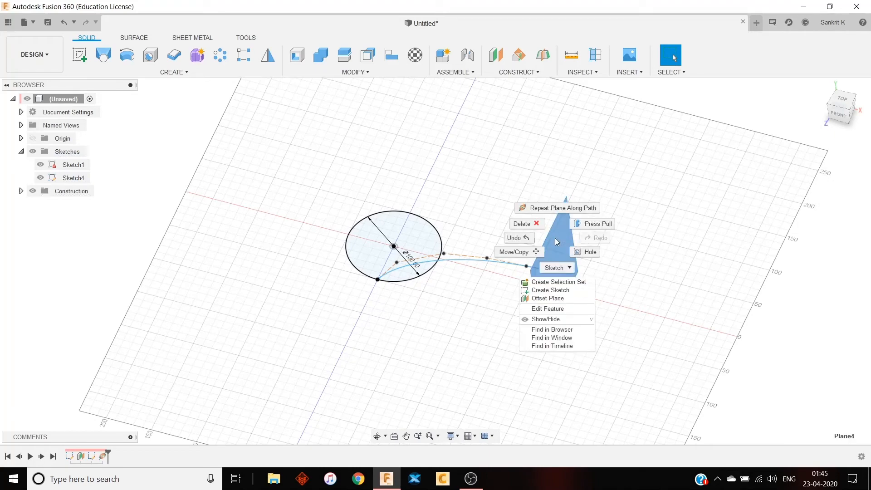
click(566, 290)
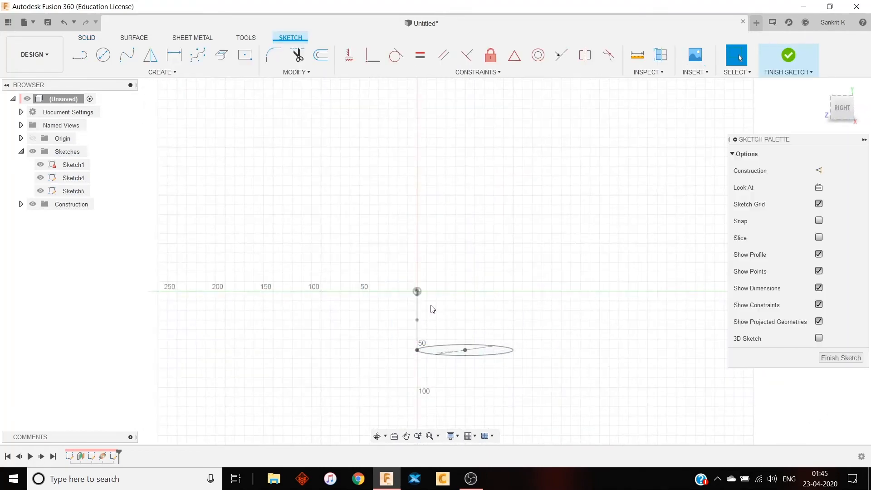
key(c)
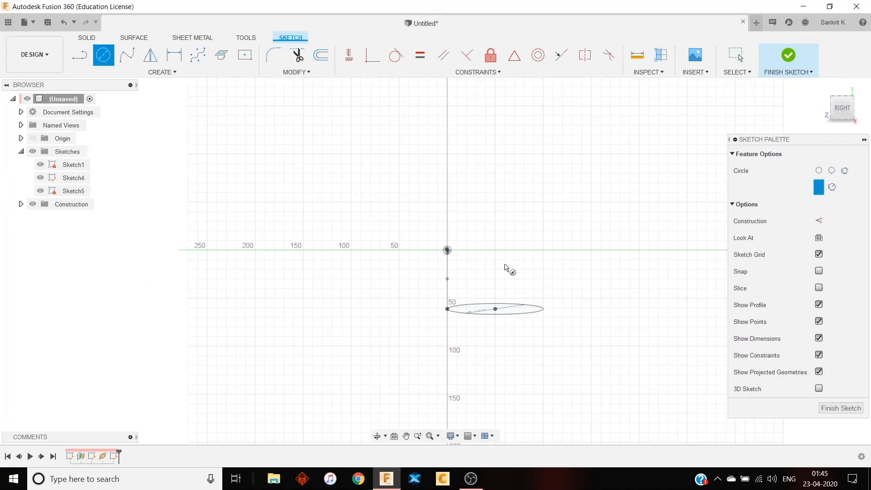
click(550, 210)
click(628, 282)
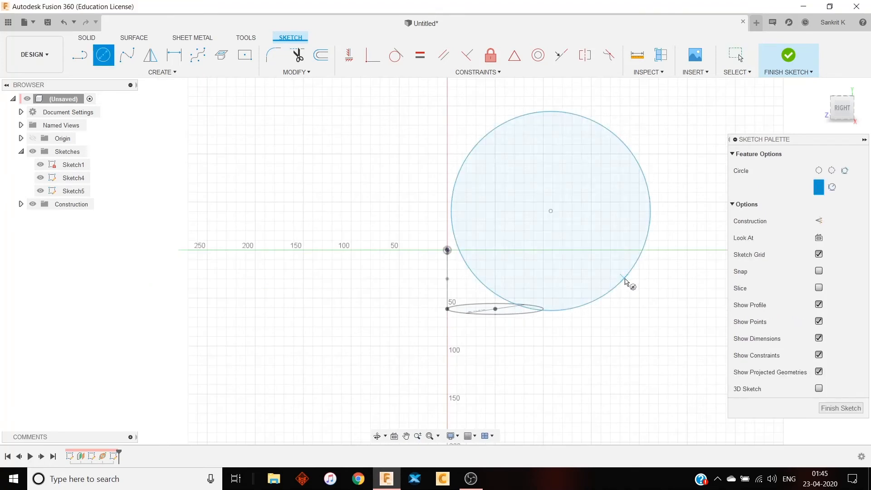
key(Escape)
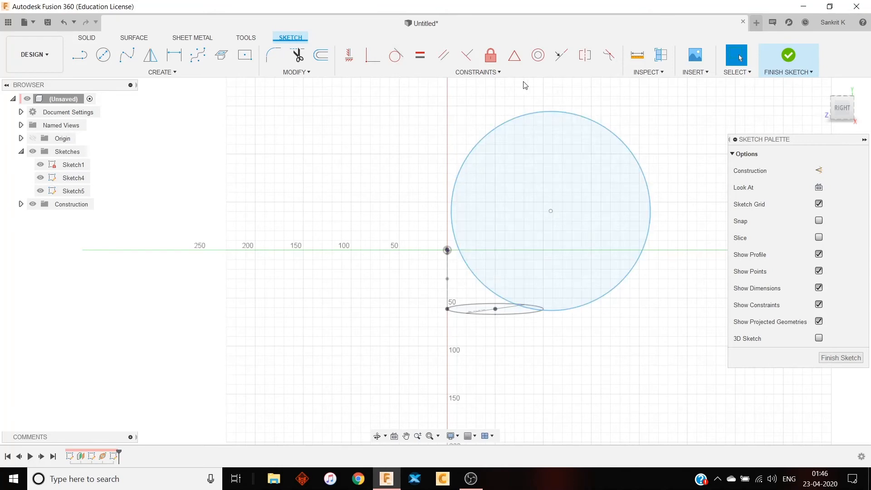
- Make the large circle's edge coincident with the spline's endpoint and finish the sketch
click(373, 68)
click(522, 119)
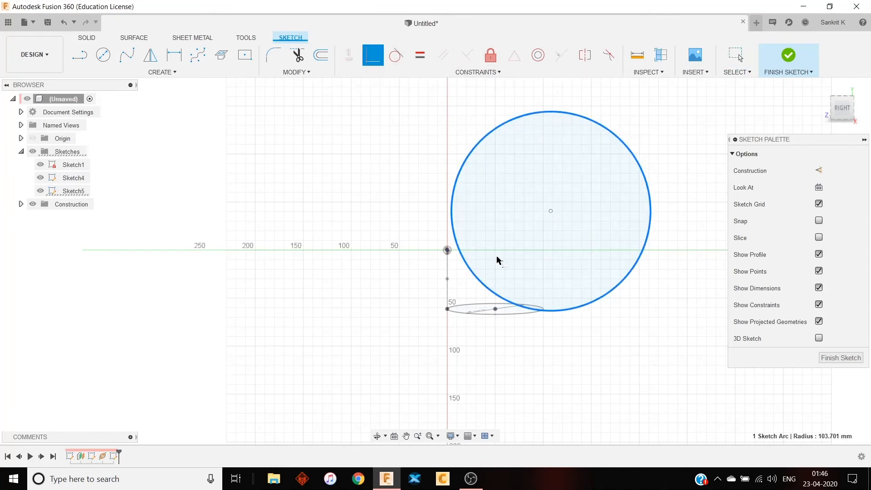
click(447, 250)
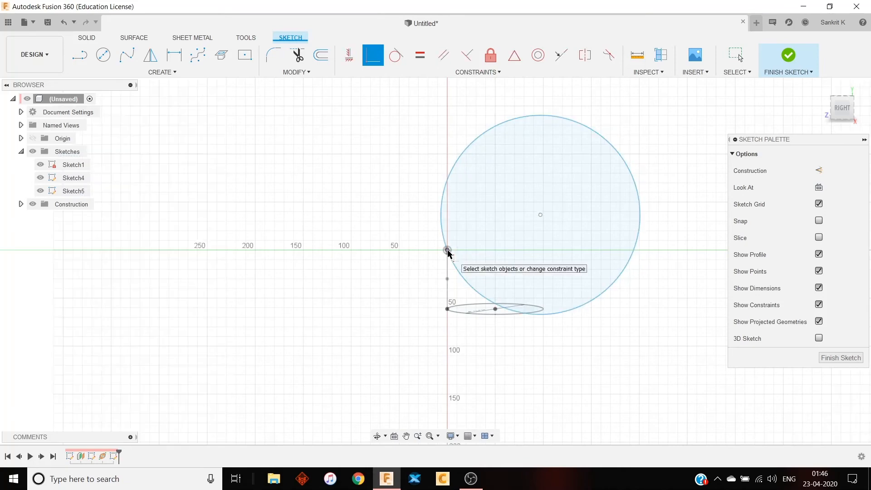
click(788, 64)
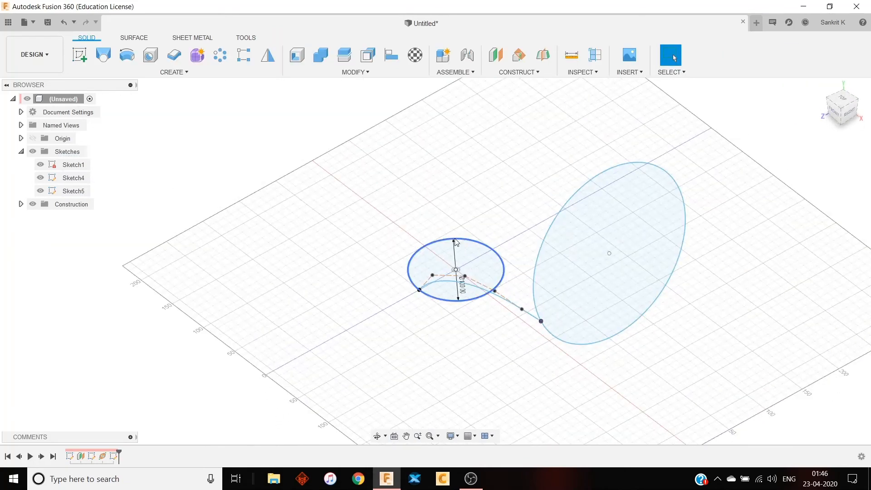
- Start a loft with the base circle as the first profile and the large circle as the second
click(104, 56)
shift+middle_drag(326, 182, 458, 216)
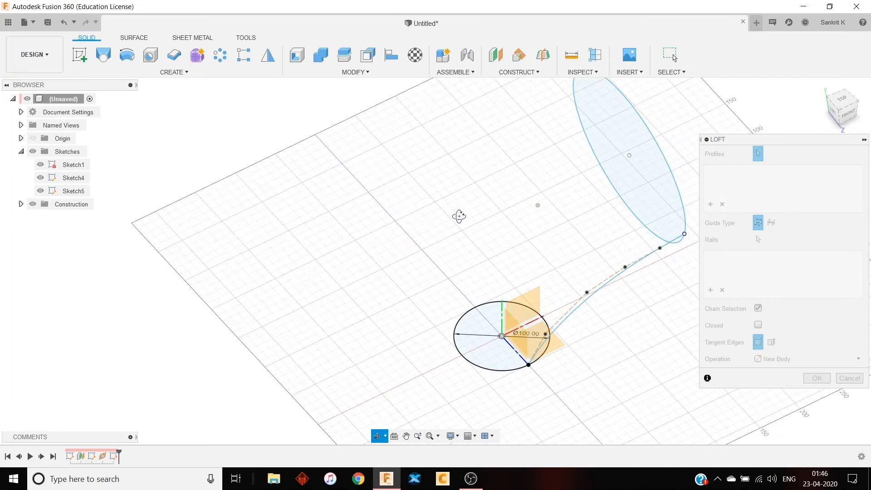
click(496, 360)
click(654, 161)
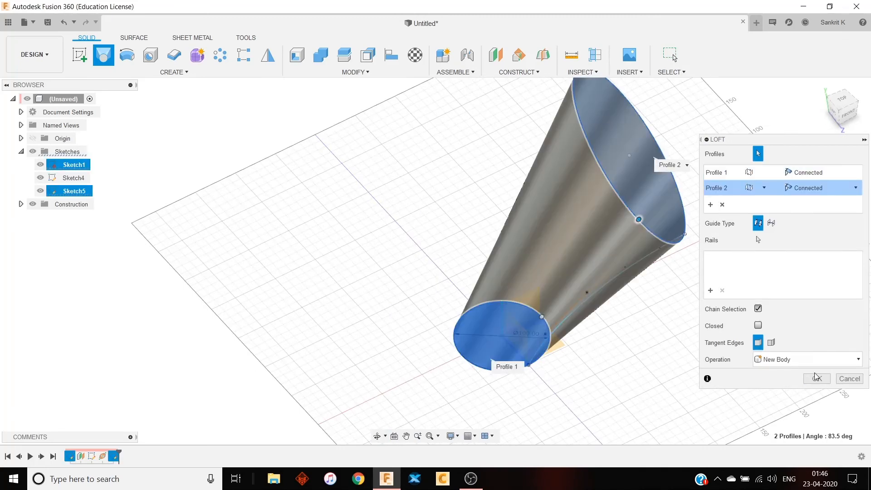
- Add the curved spline as the loft's guide rail and complete the loft as a new body
click(757, 240)
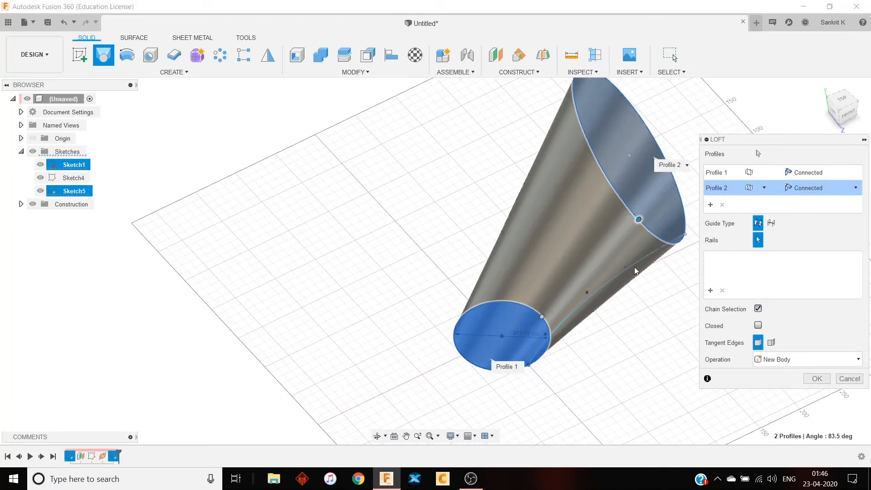
click(633, 268)
shift+middle_drag(612, 321, 671, 335)
click(609, 284)
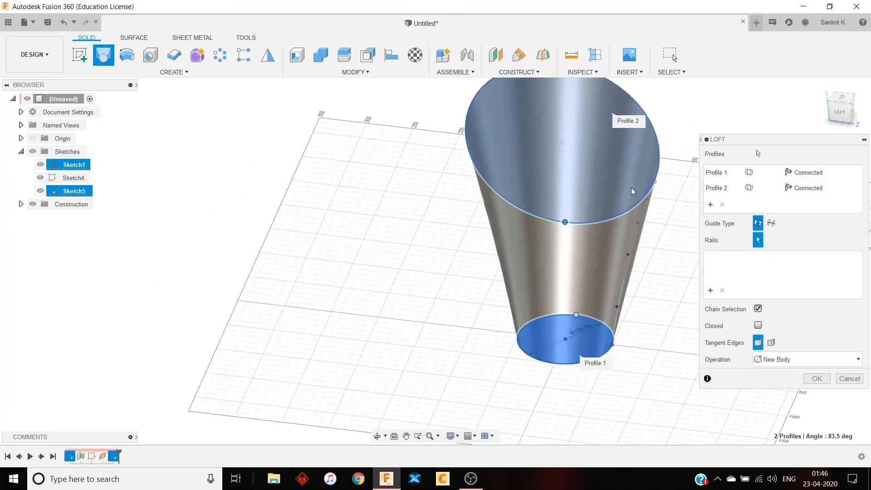
shift+middle_drag(561, 198, 575, 296)
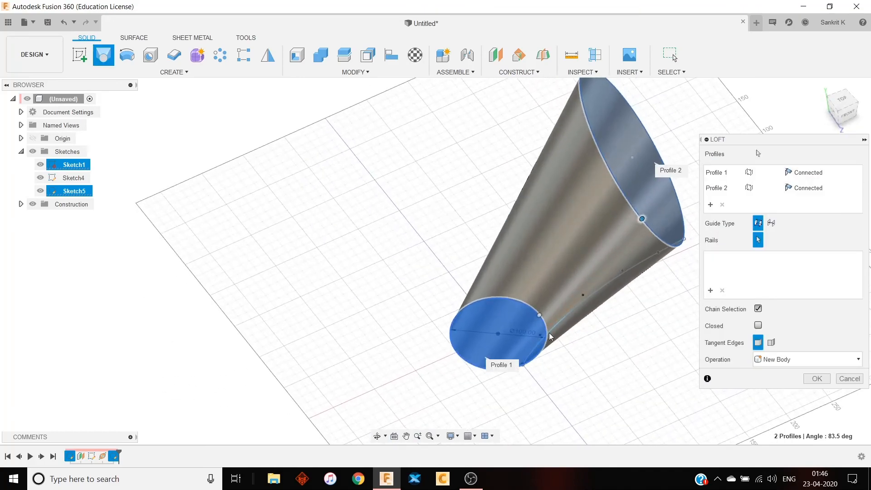
shift+middle_drag(646, 307, 575, 287)
mouse_move(538, 250)
shift+middle_down()
mouse_move(521, 234)
mouse_move(522, 257)
shift+middle_up()
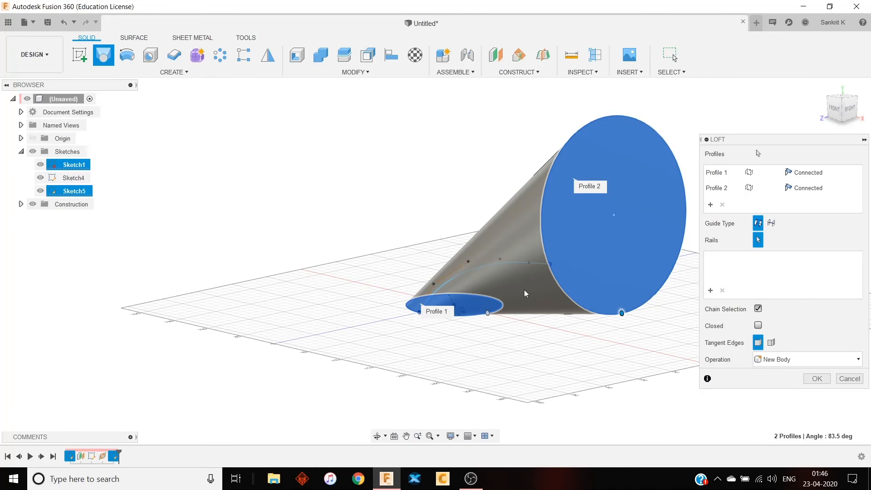
shift+middle_drag(525, 293, 554, 331)
shift+middle_drag(626, 325, 609, 347)
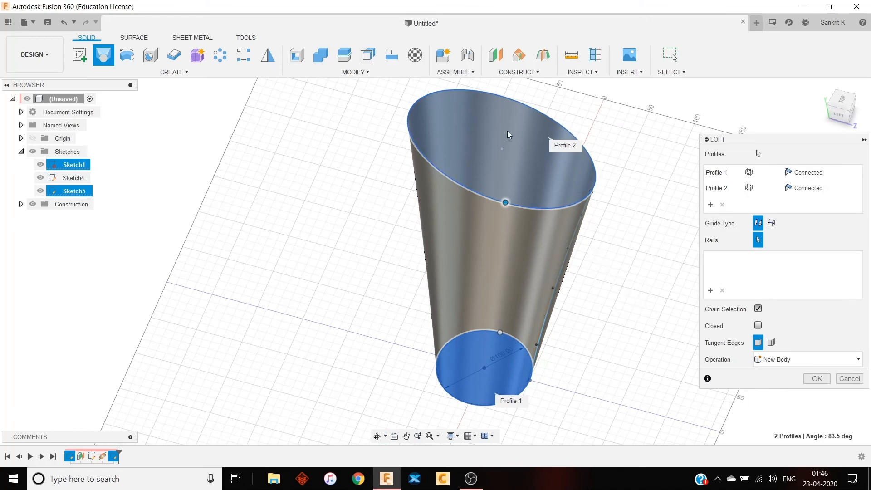
click(564, 267)
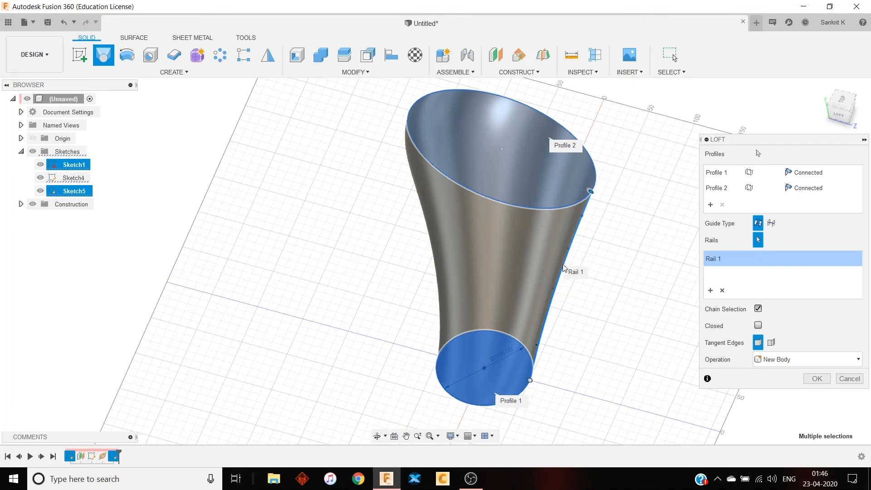
shift+middle_drag(544, 227, 457, 335)
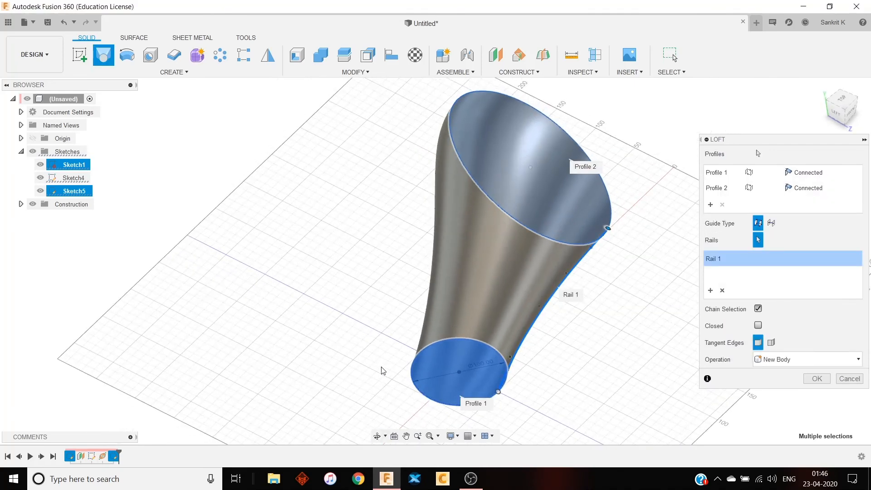
shift+middle_drag(383, 370, 481, 365)
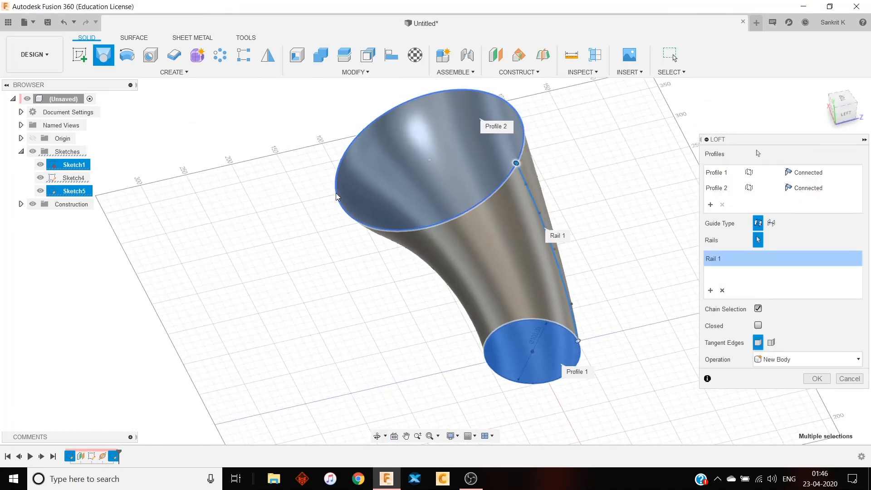
click(816, 378)
shift+middle_drag(738, 315, 226, 182)
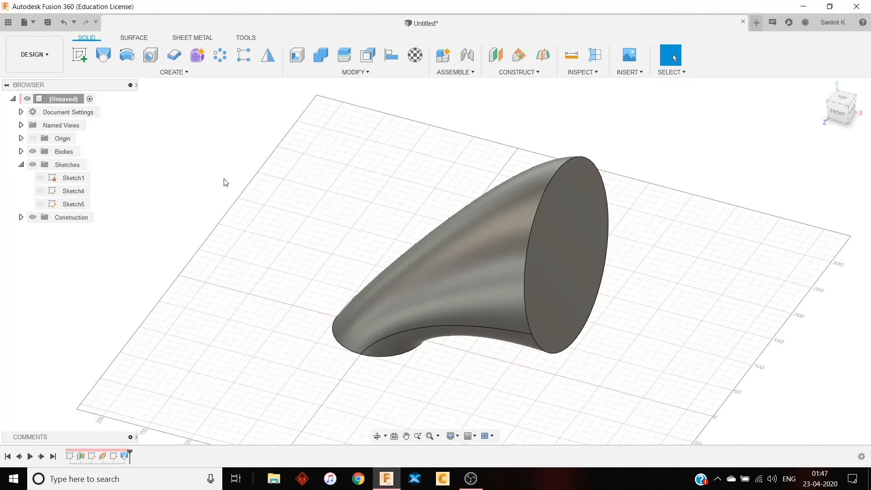
click(515, 71)
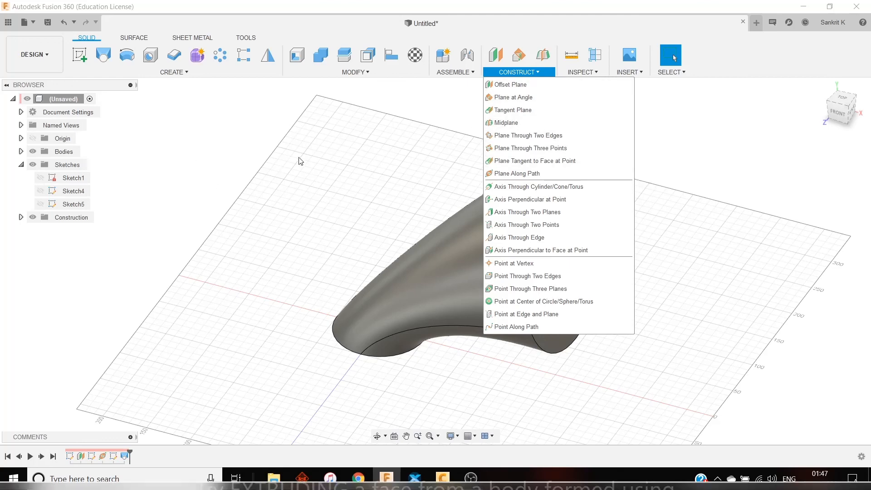
click(401, 167)
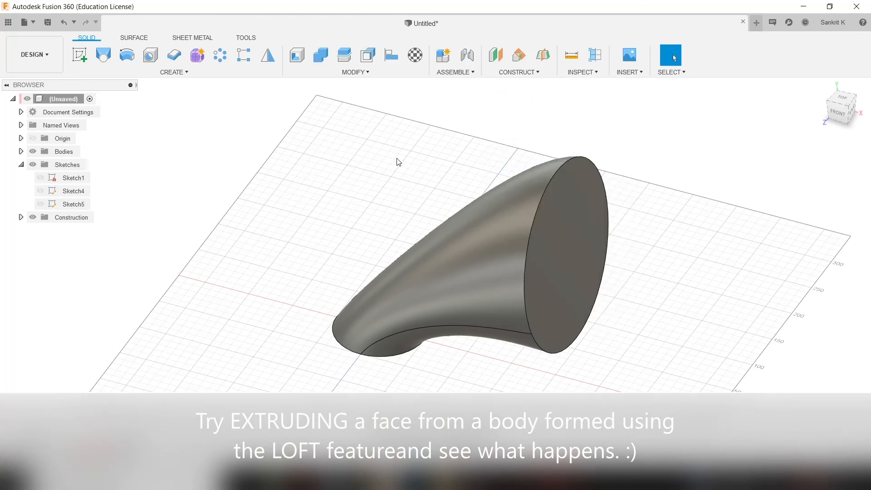